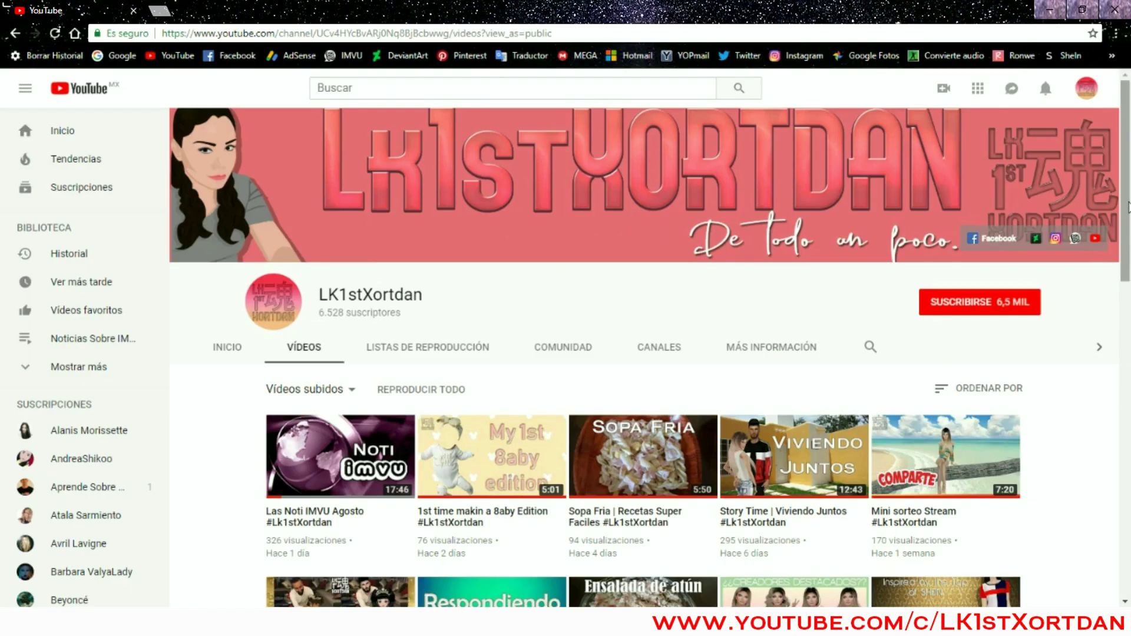
Search Google Images for 'eyebrows'
drag(1128, 206, 1128, 421)
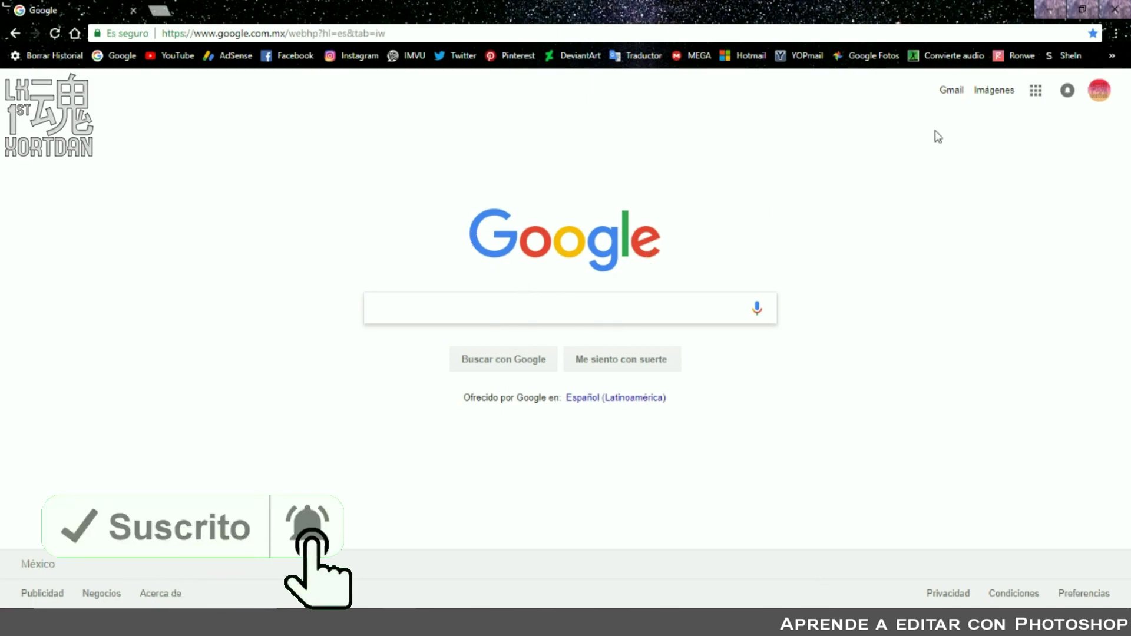
click(993, 95)
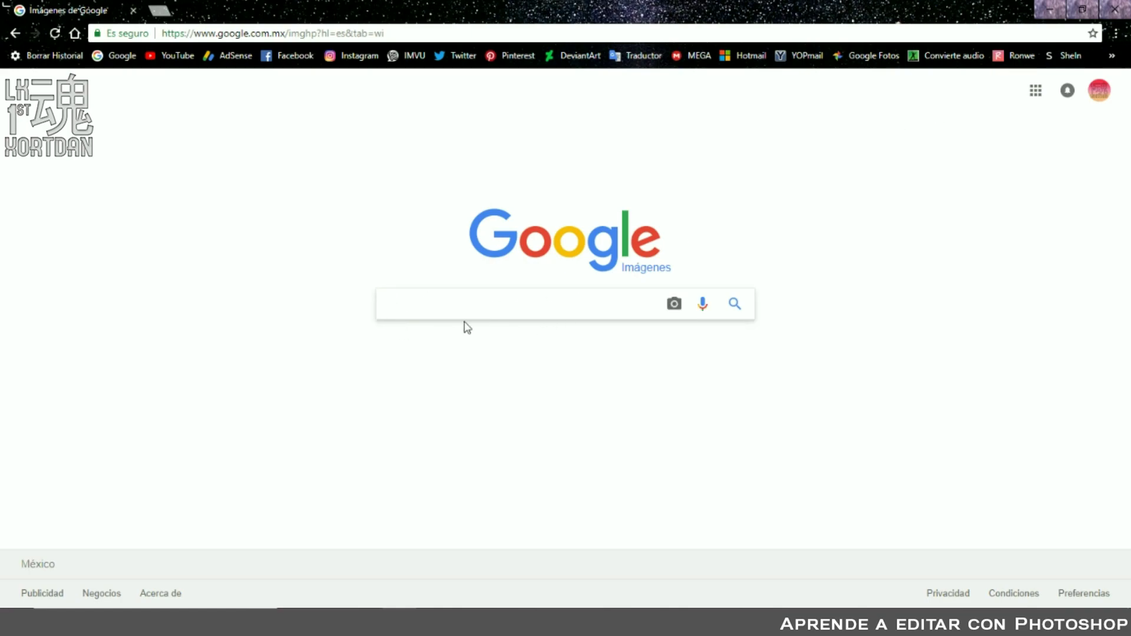
text(eyebrows)
key(Return)
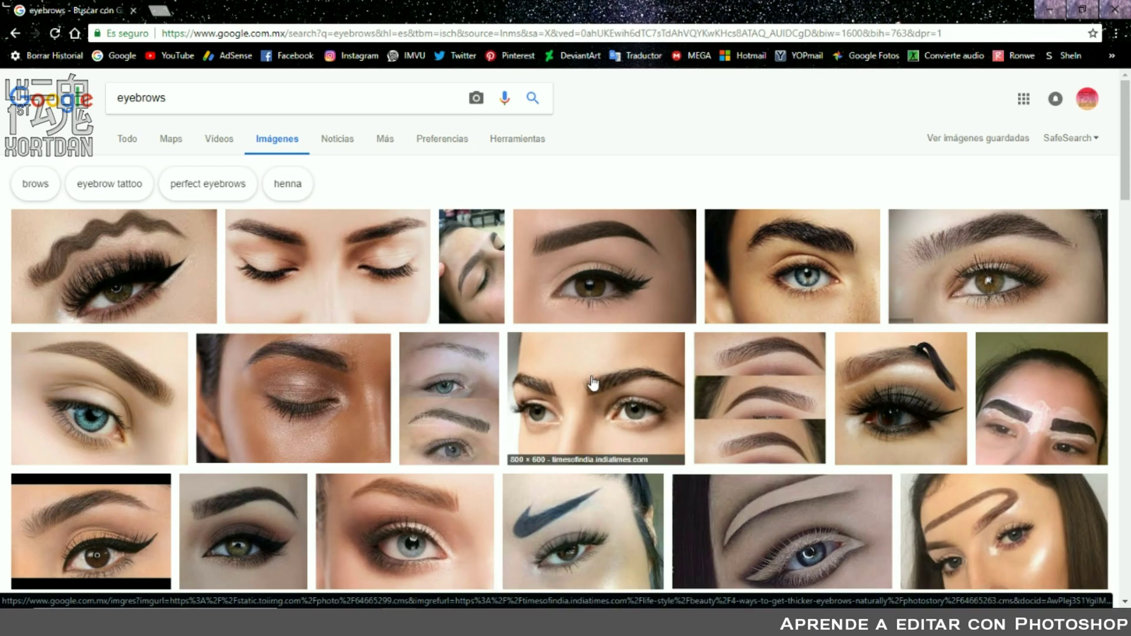
Copy the close-up photo of a brown eye with an arched brow and return to Photoshop
click(610, 263)
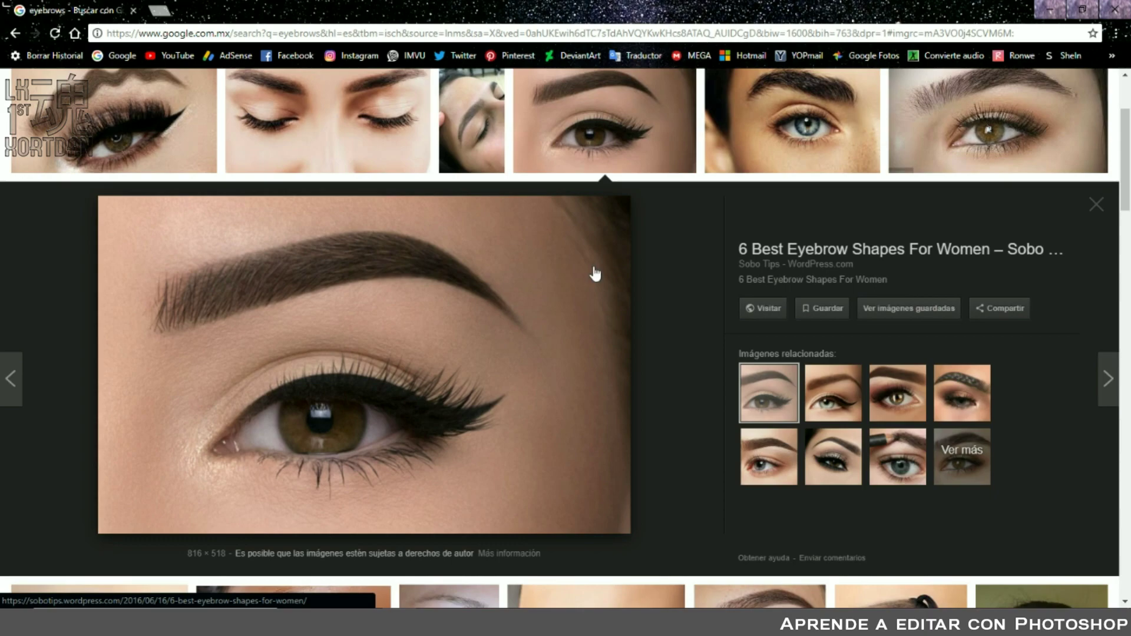
right_click(460, 331)
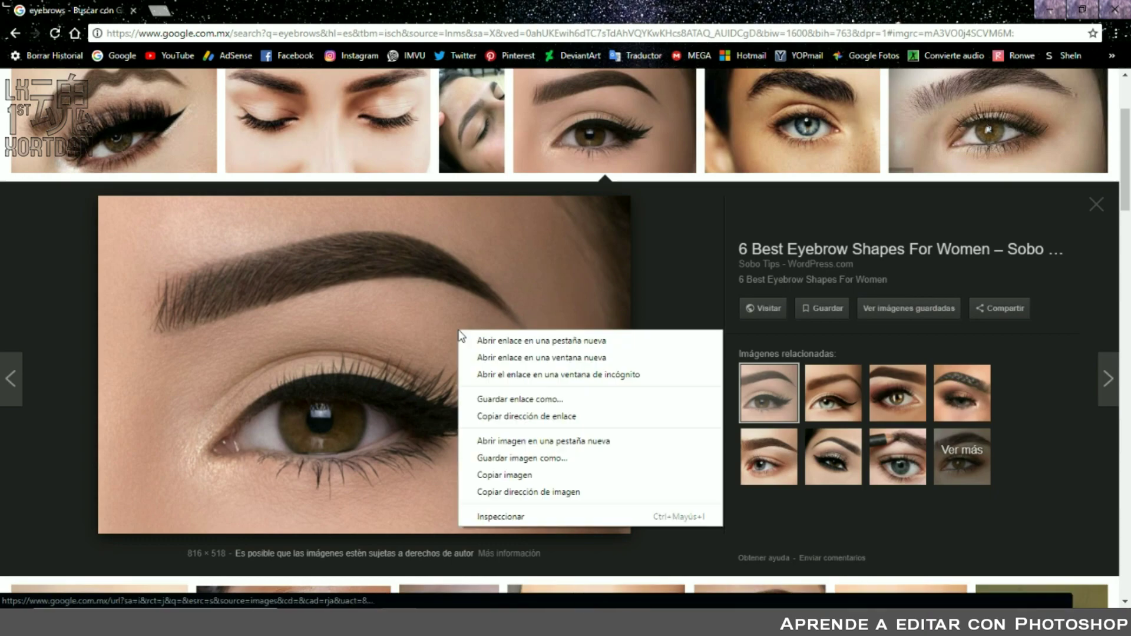
click(498, 473)
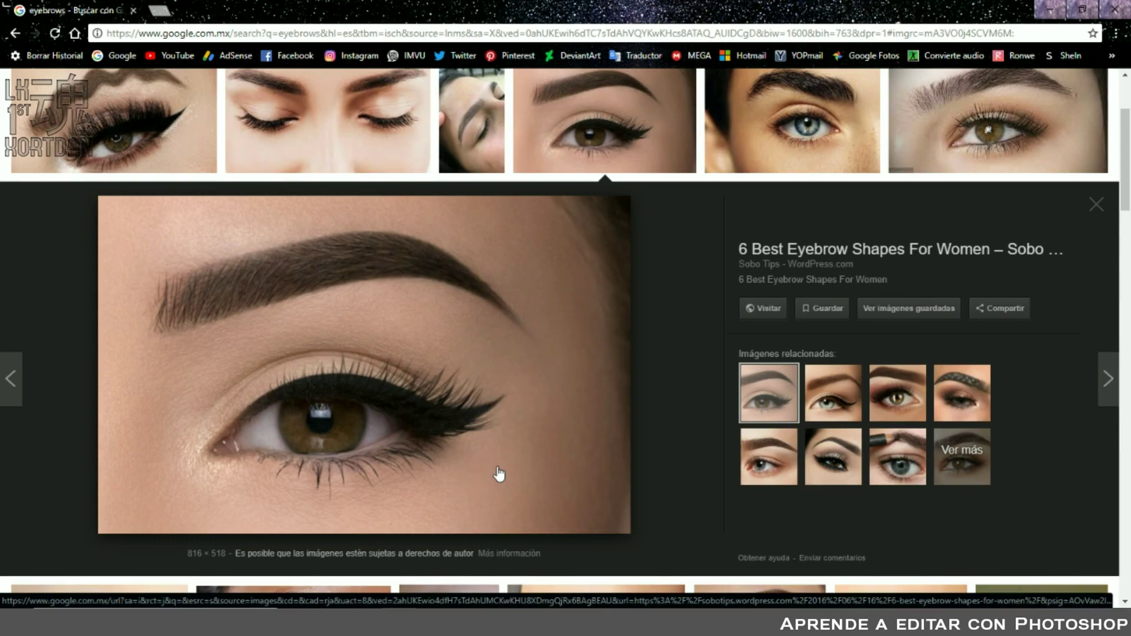
key(alt+Tab)
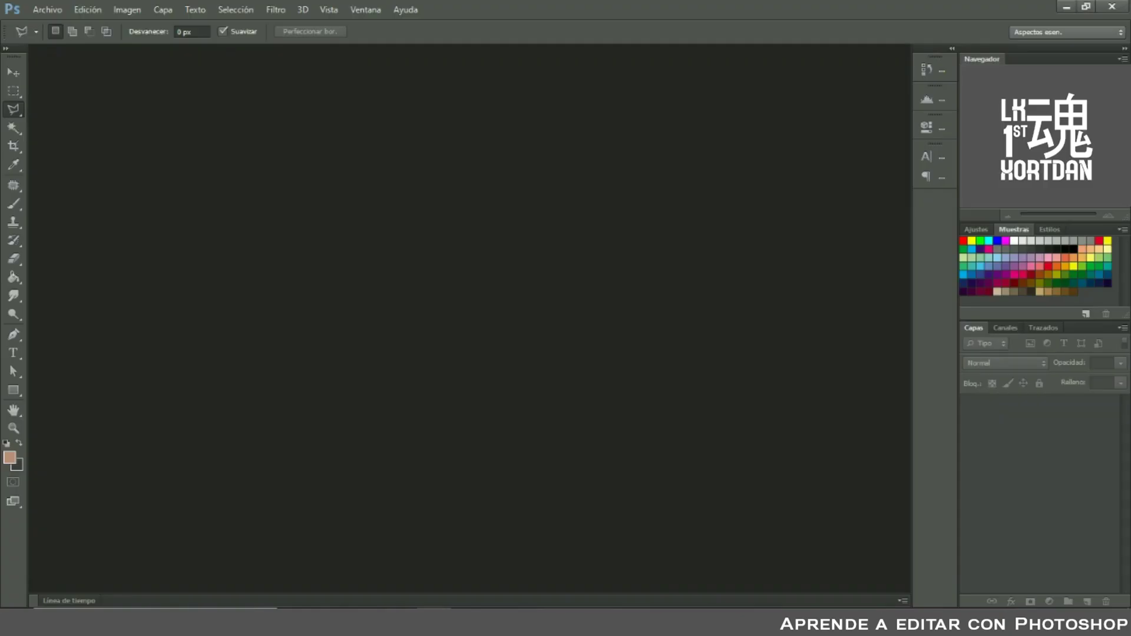
Paste the copied eye photo into a new default document
key(ctrl+n)
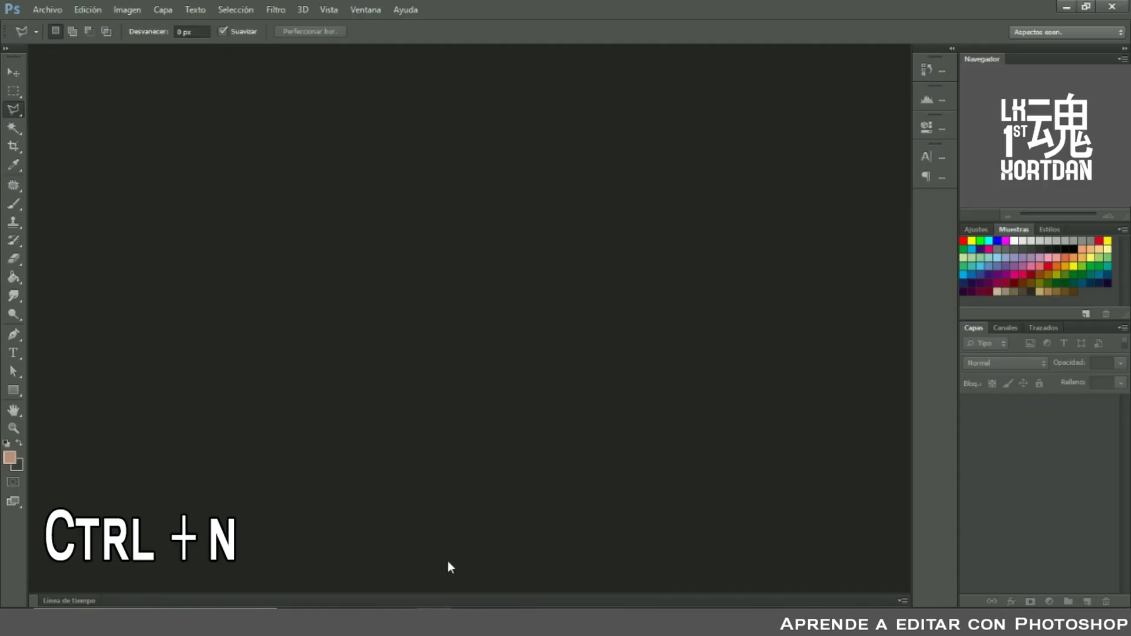
key(Return)
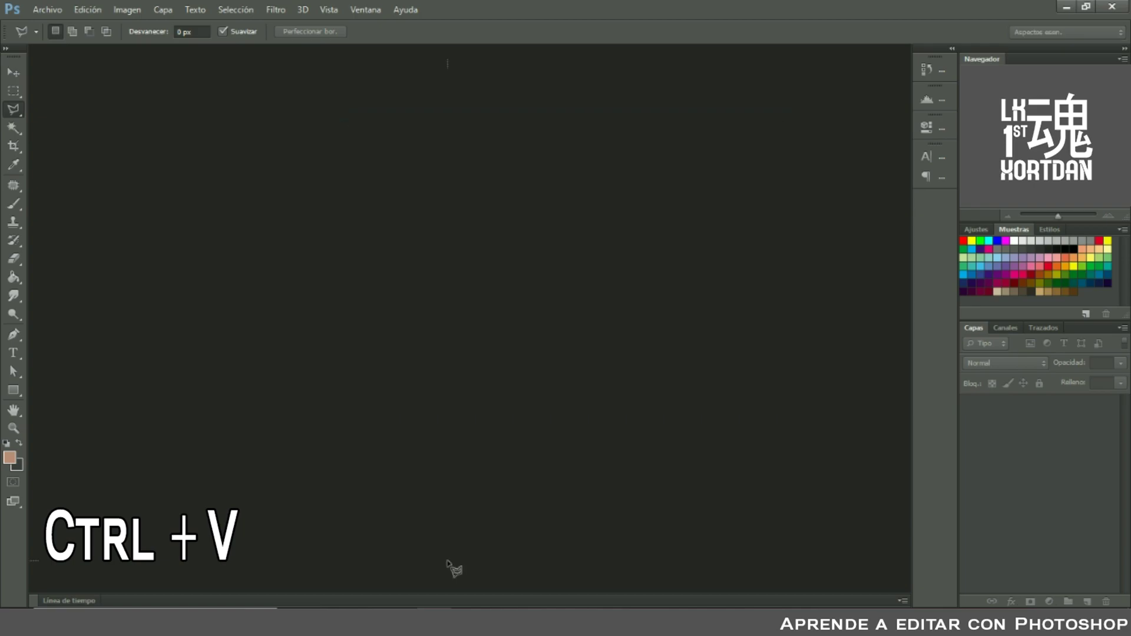
key(ctrl+v)
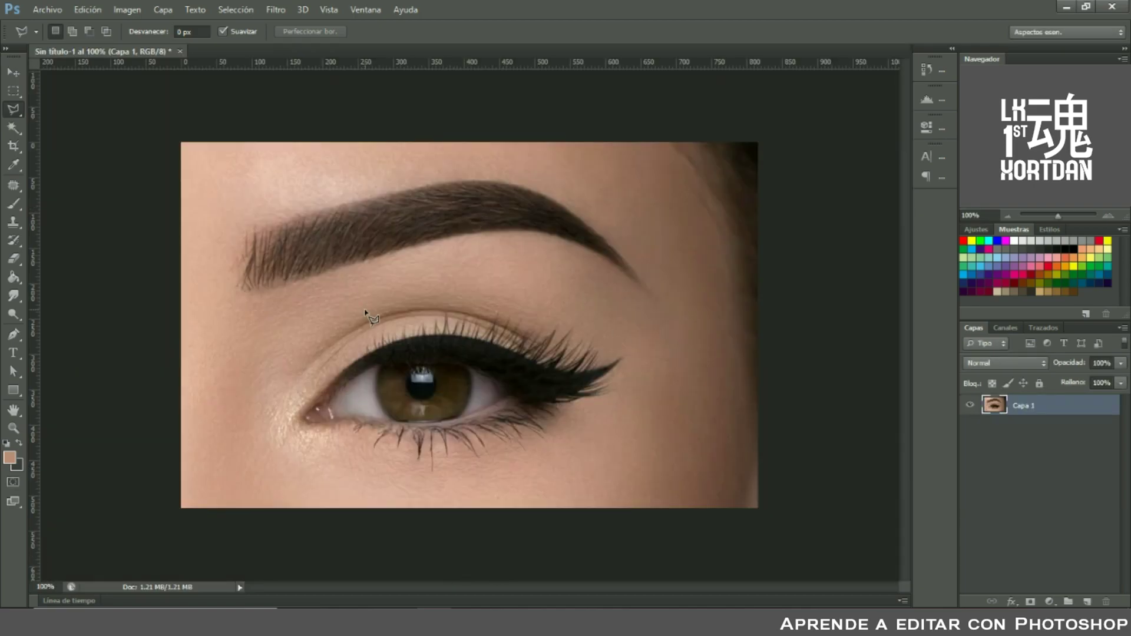
Trace a closed Pen path with anchors around the eyebrow's corners and tail
click(13, 334)
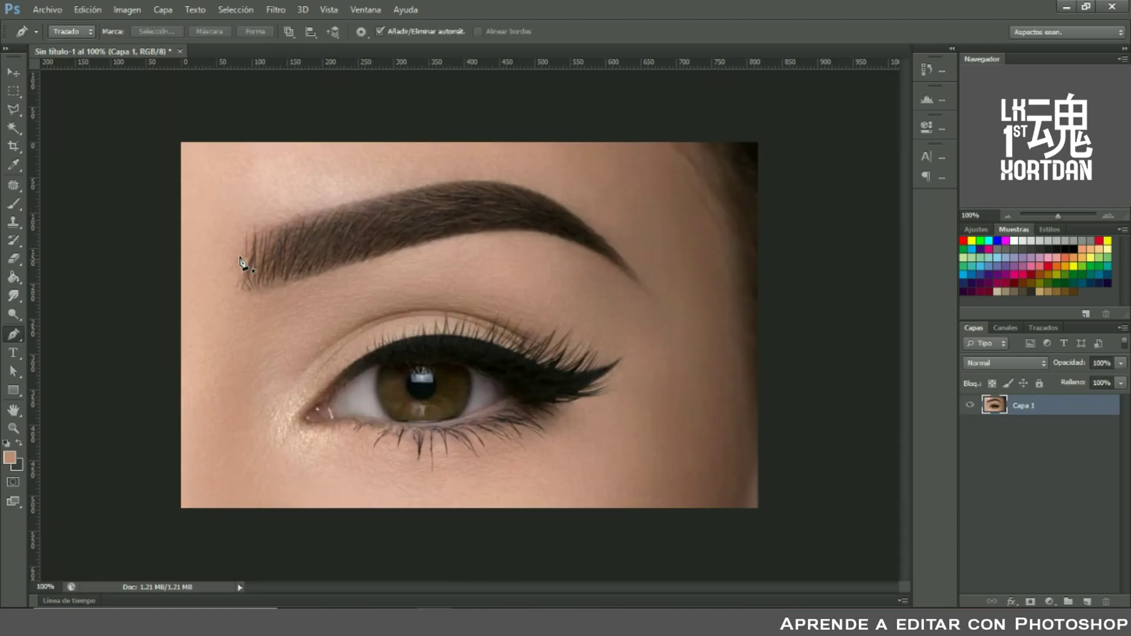
click(241, 240)
drag(248, 291, 251, 305)
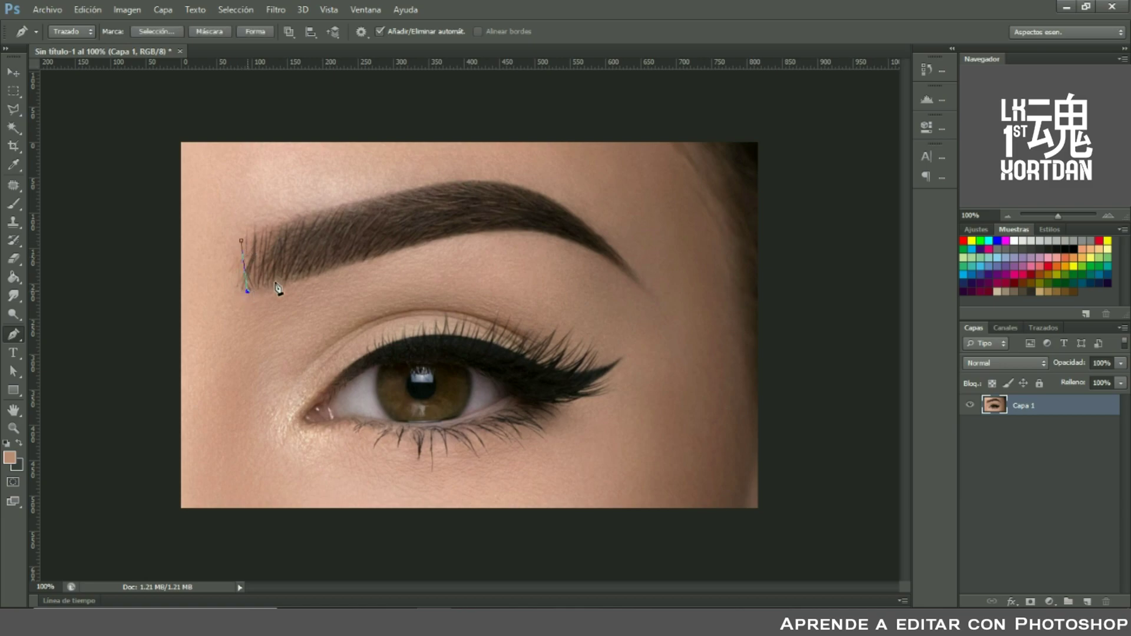
click(647, 293)
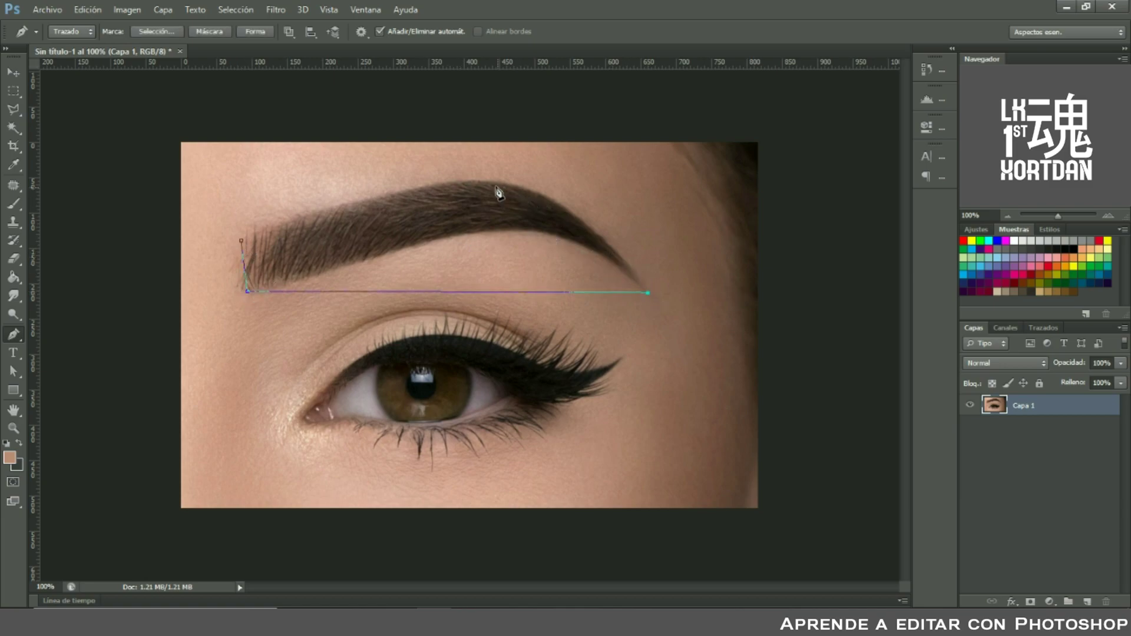
click(242, 242)
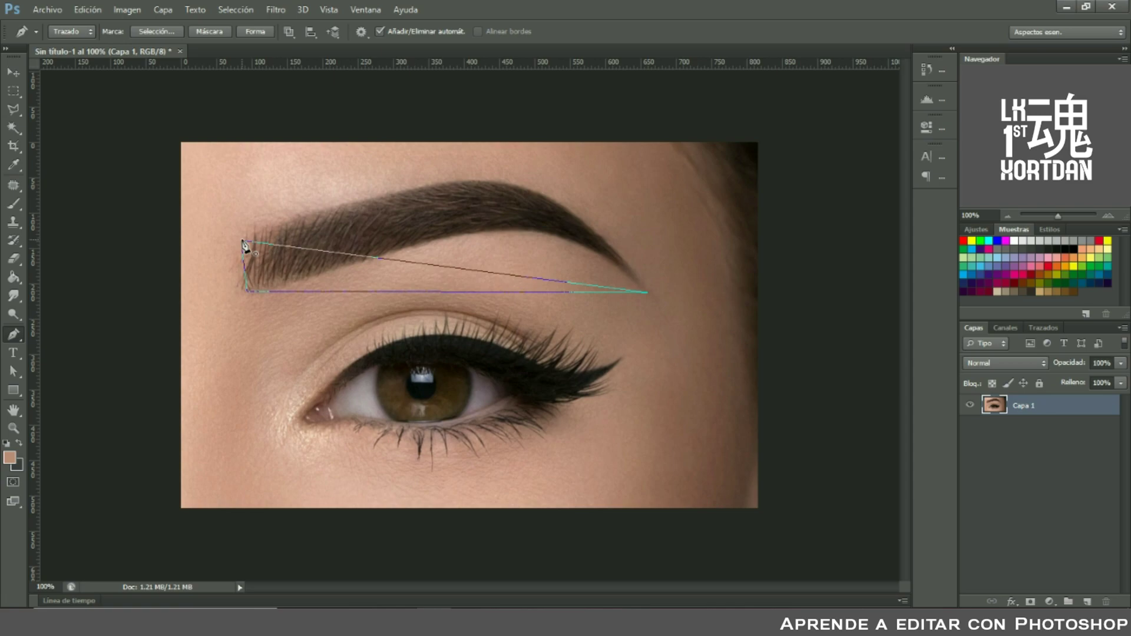
Curve the path to follow the brow's arch and underside, then load it as a selection
drag(469, 272, 505, 186)
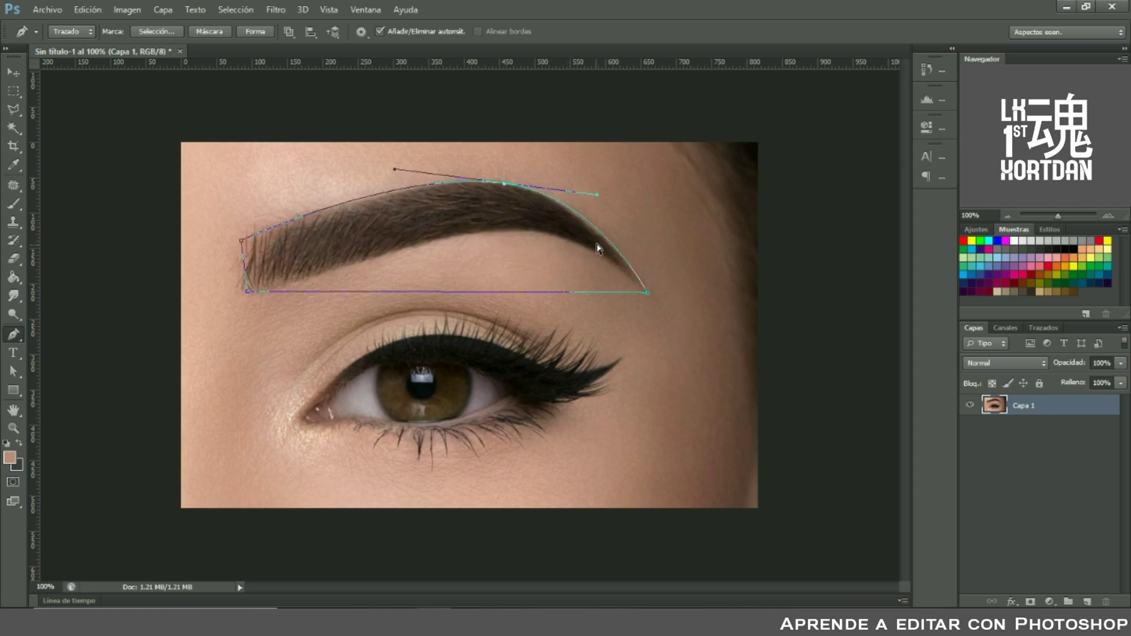
drag(597, 194, 585, 195)
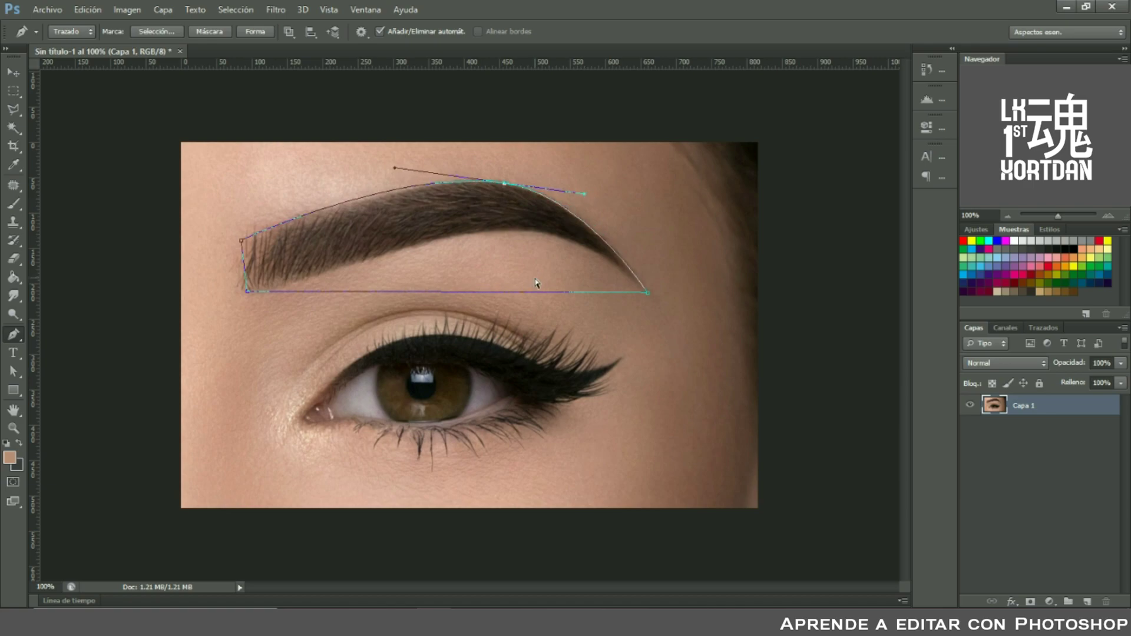
drag(517, 291, 524, 232)
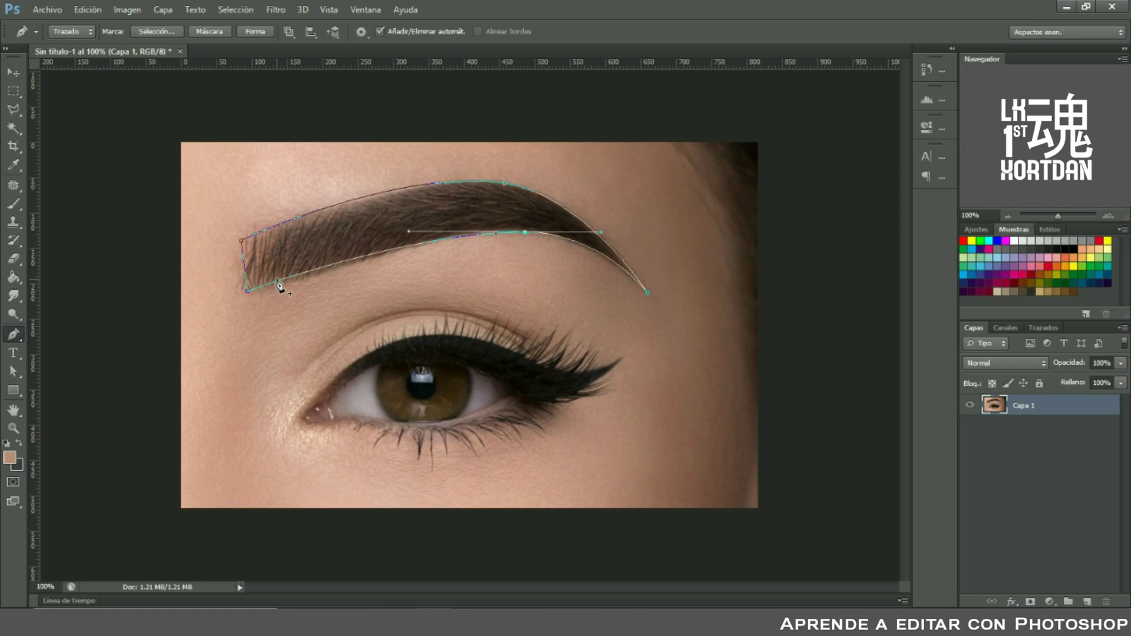
drag(279, 284, 281, 286)
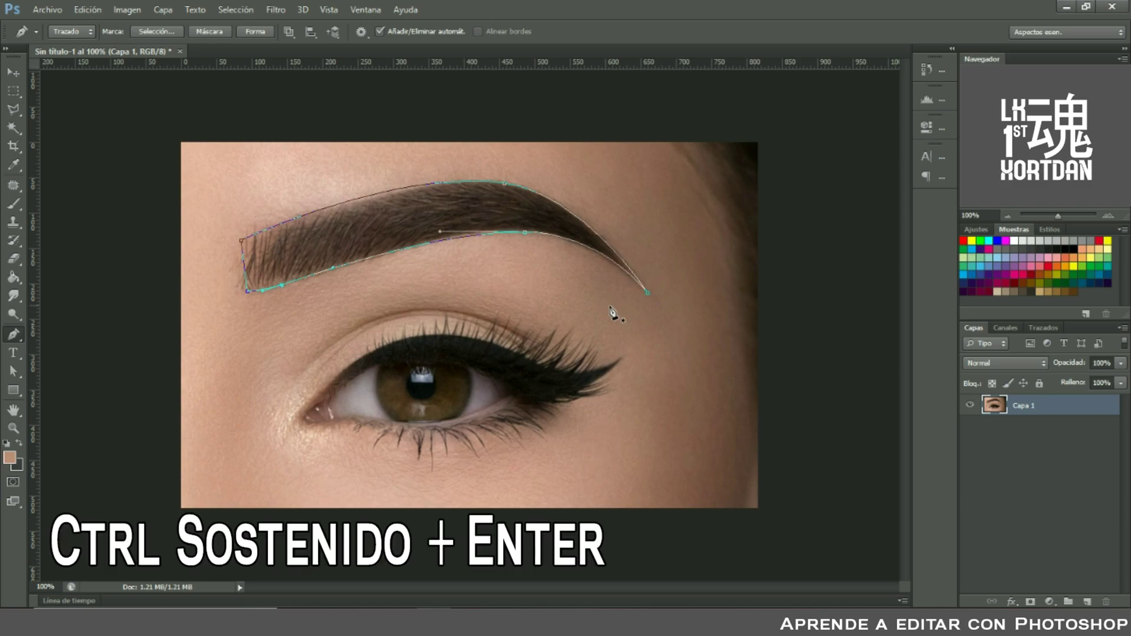
key(ctrl+Return)
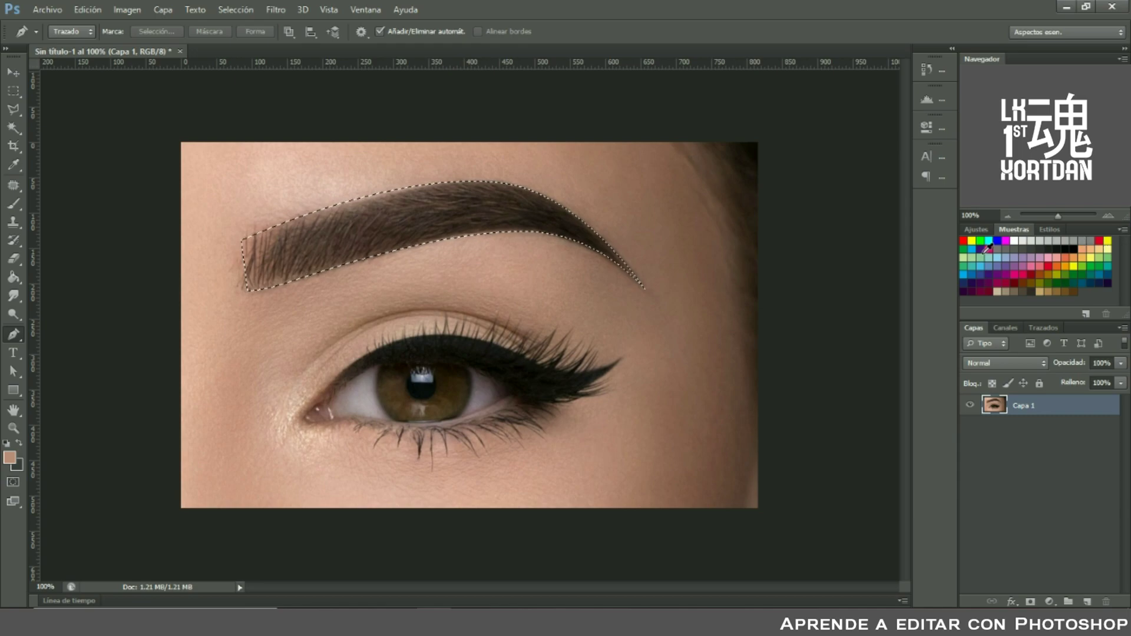
Fill the brow selection black on new Capa 2, hide Capa 1, and set fill to 23%
key(d)
key(g)
click(1087, 601)
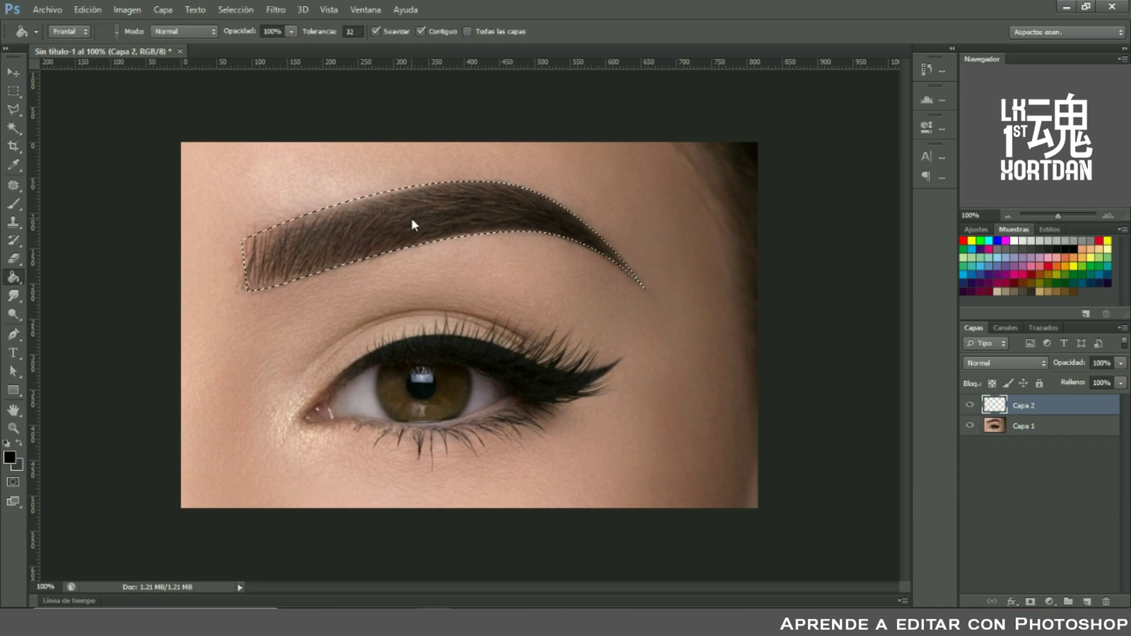
click(412, 221)
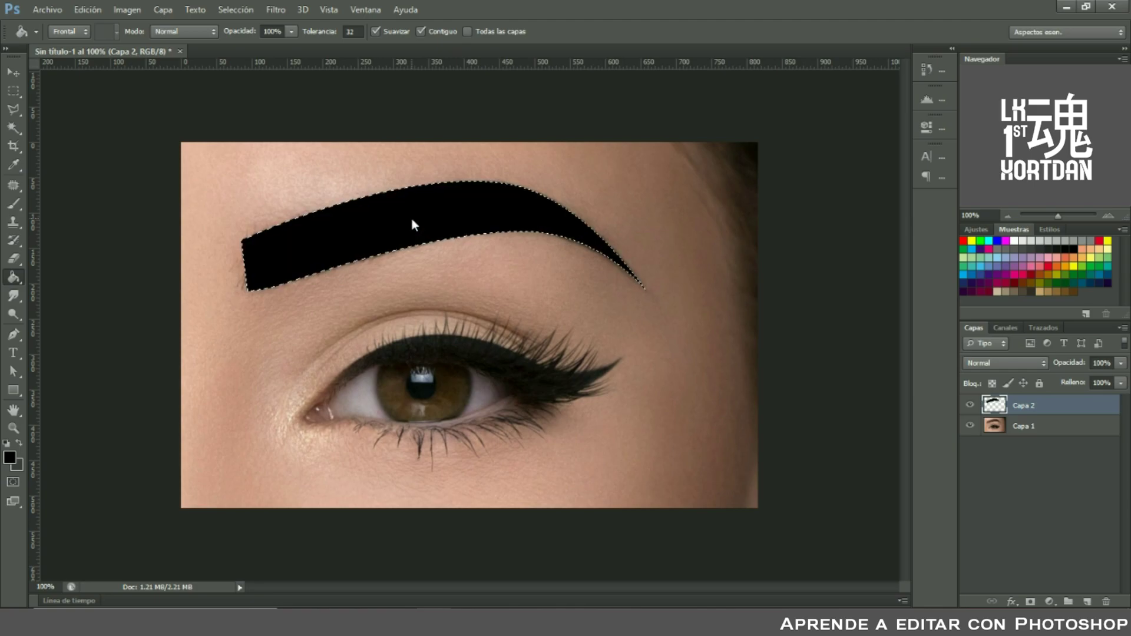
click(969, 425)
click(1121, 383)
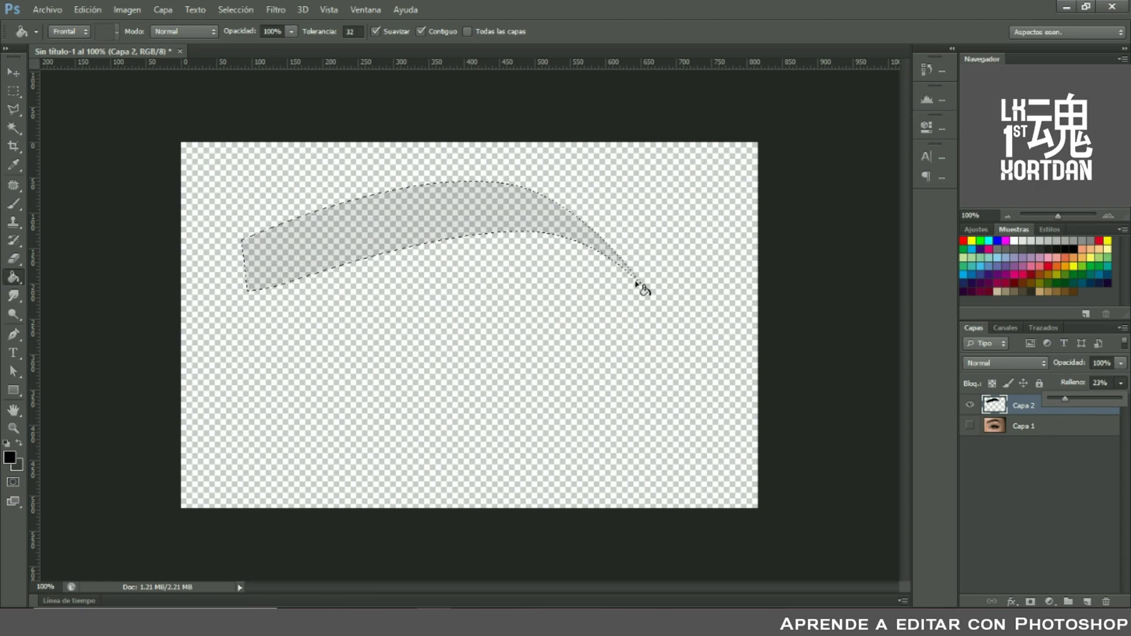
click(12, 206)
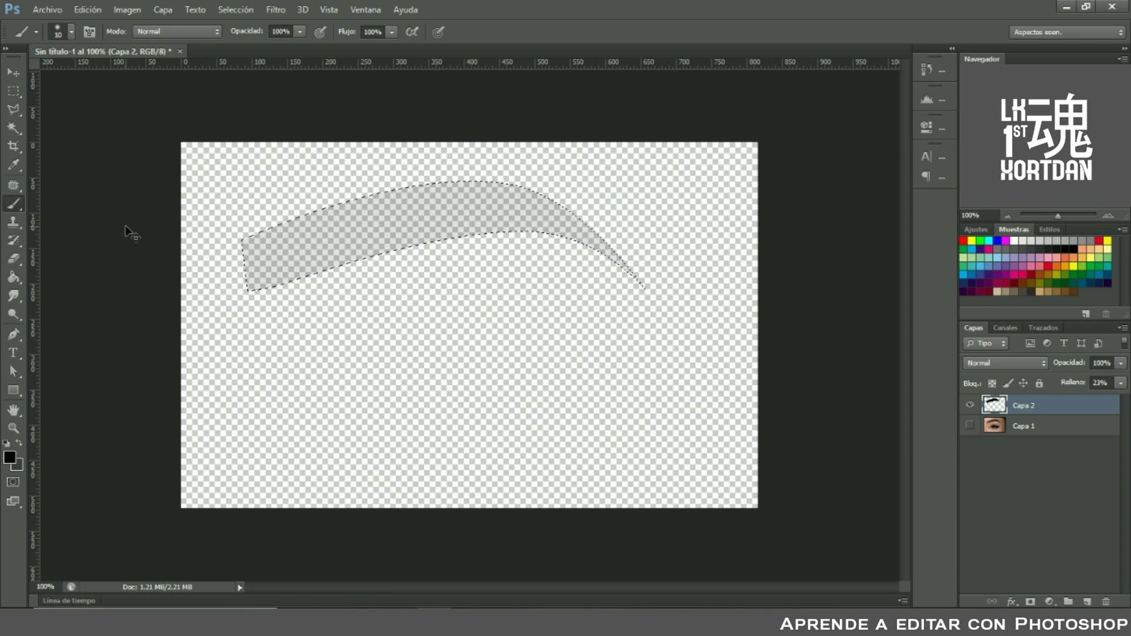
Deselect the brow and choose the 162 px curved hair-stroke brush tip
key(ctrl+d)
click(71, 31)
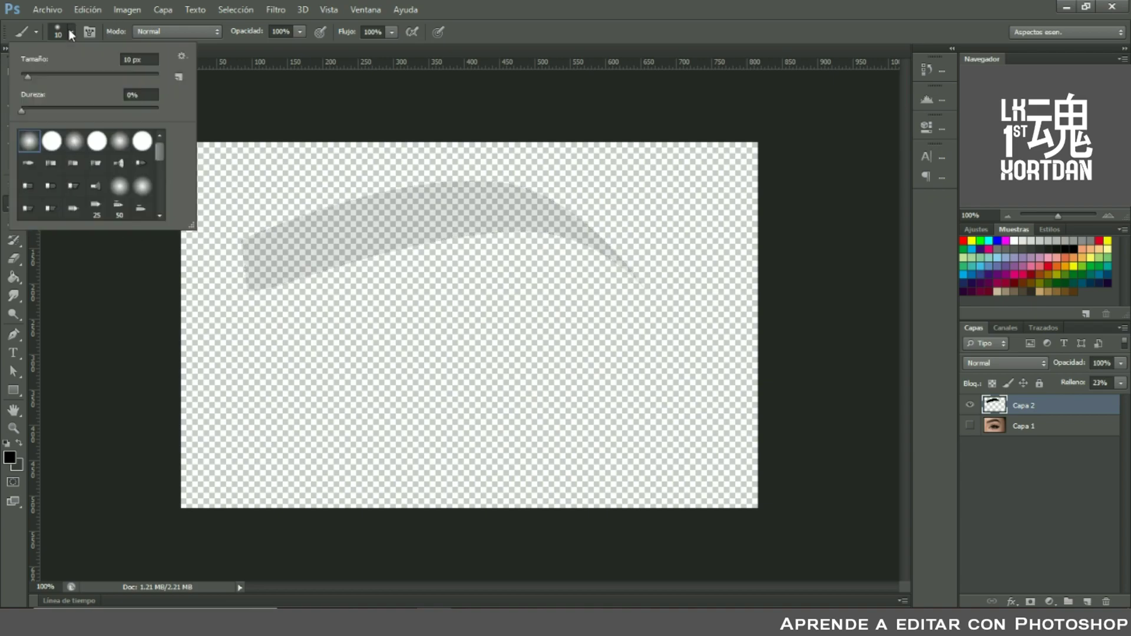
drag(159, 144, 160, 216)
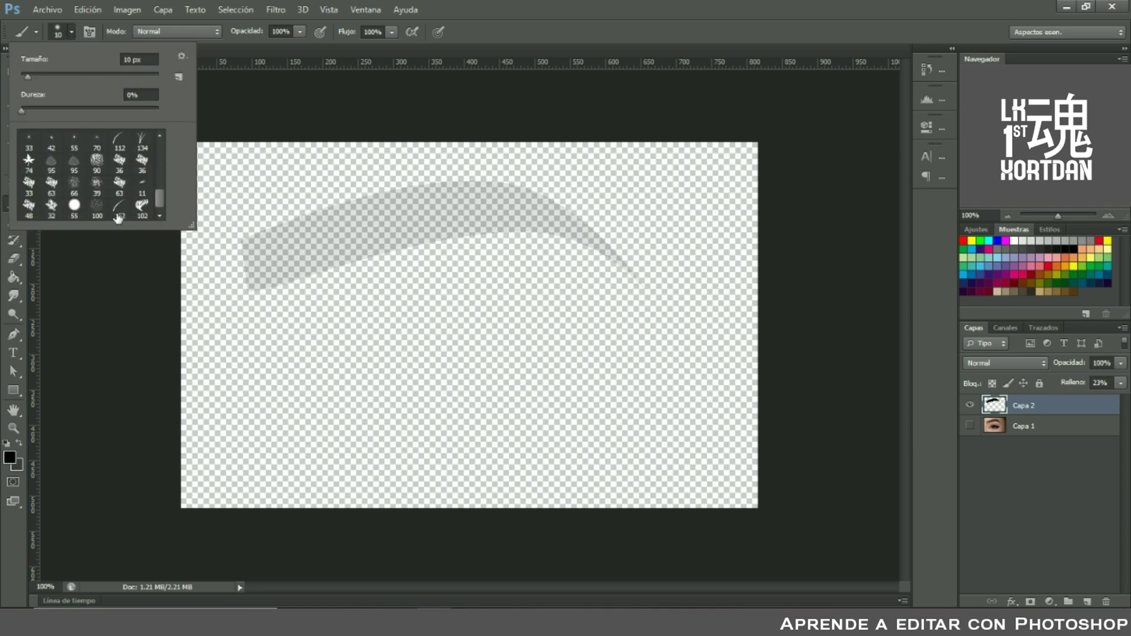
click(120, 206)
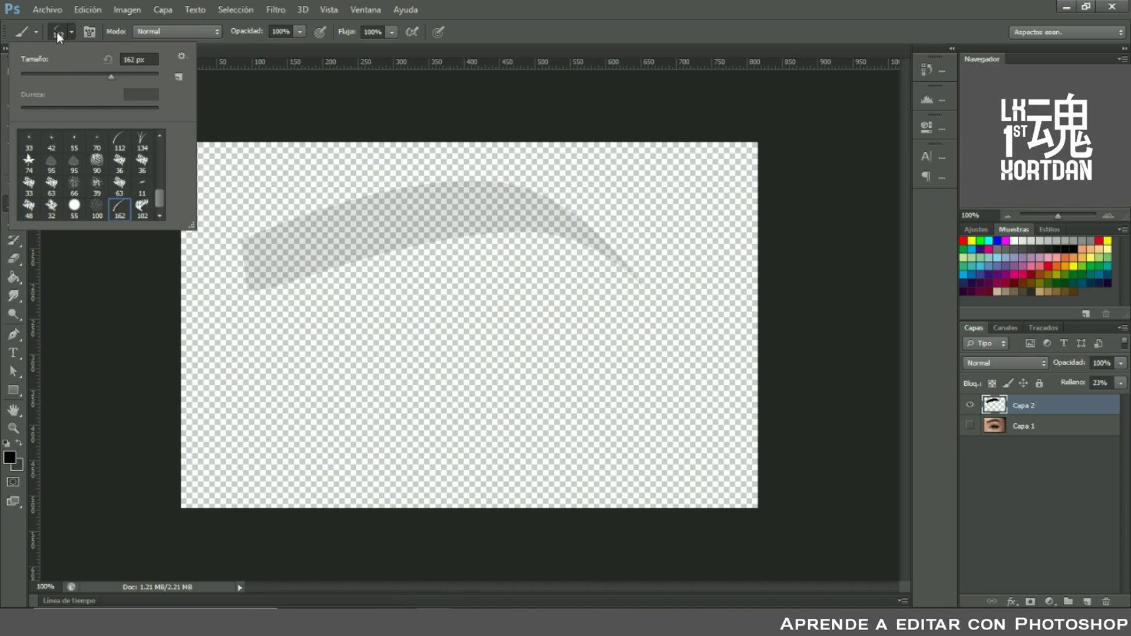
click(72, 31)
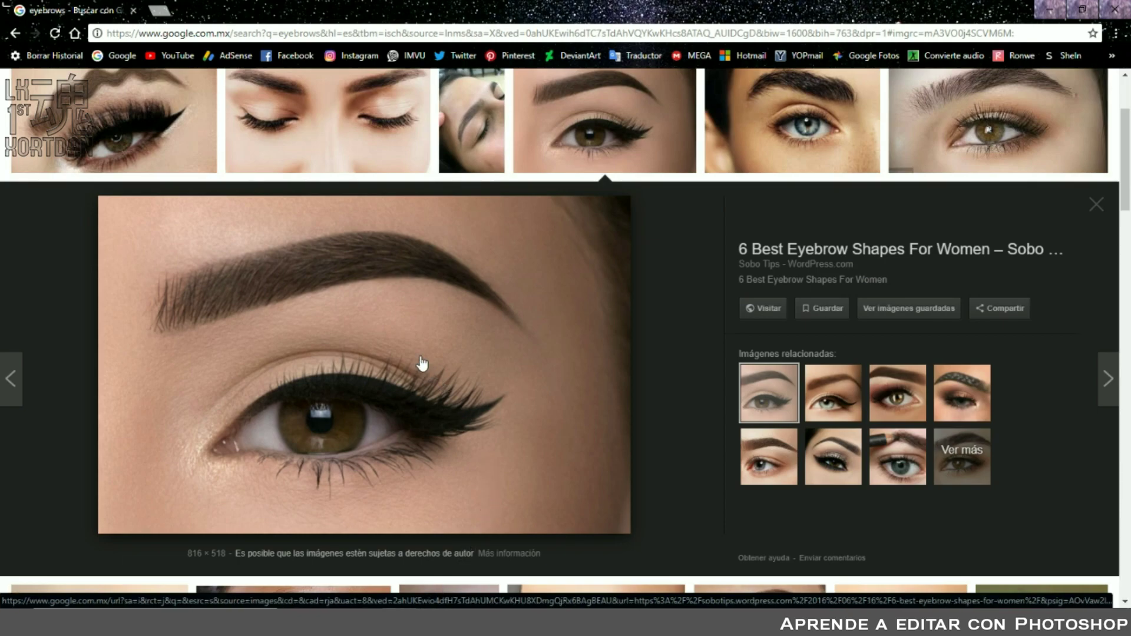
Replace the image search with 'hair pincel'
scroll(431, 373, up, 3)
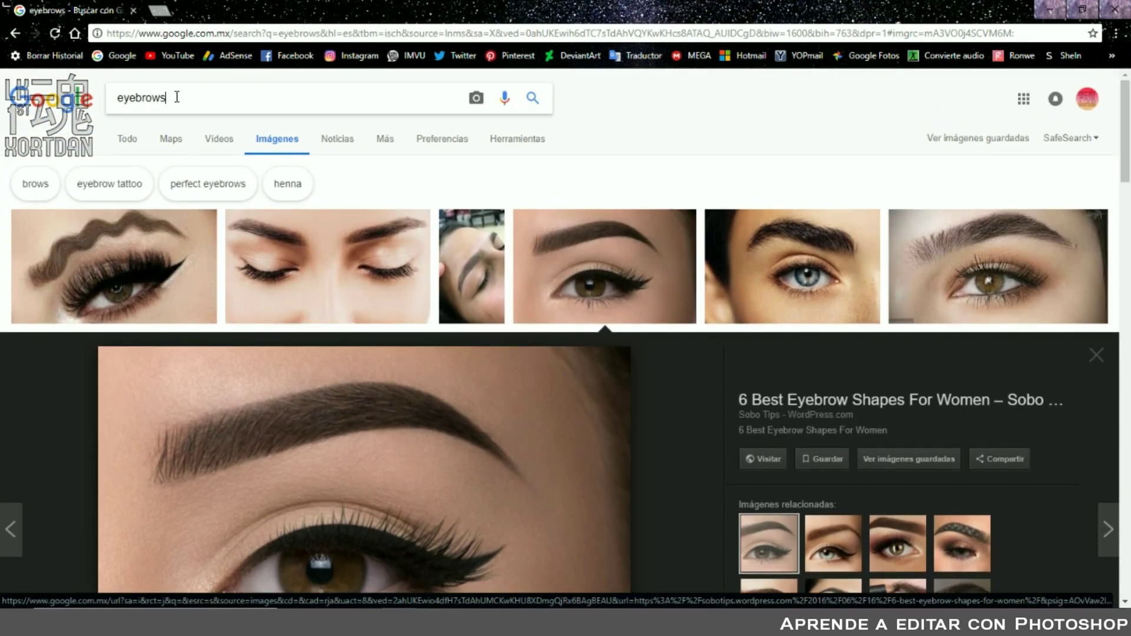
double_click(177, 97)
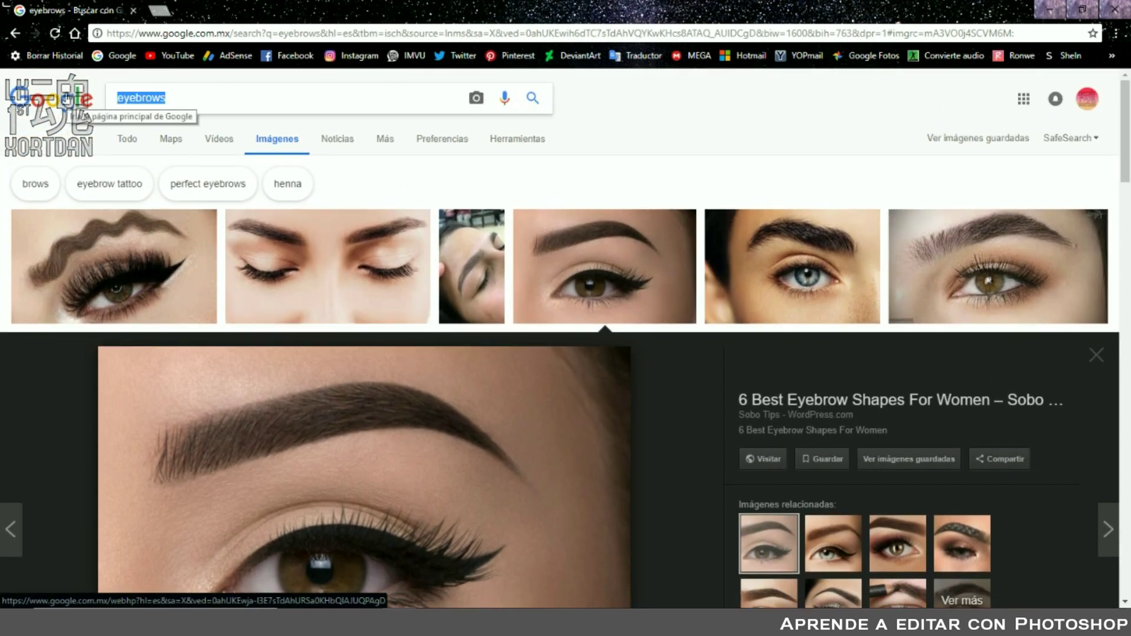
text(hair pincel)
key(Return)
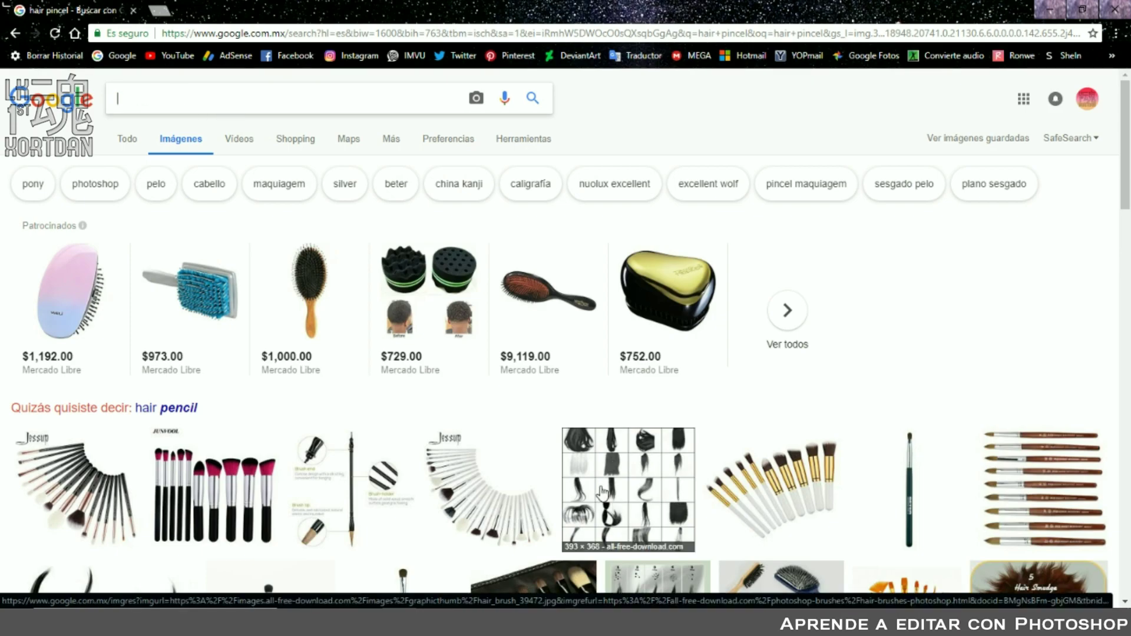
Browse related hair-brush images, previewing Hannes' Brushes and an eyelash brush set
click(627, 500)
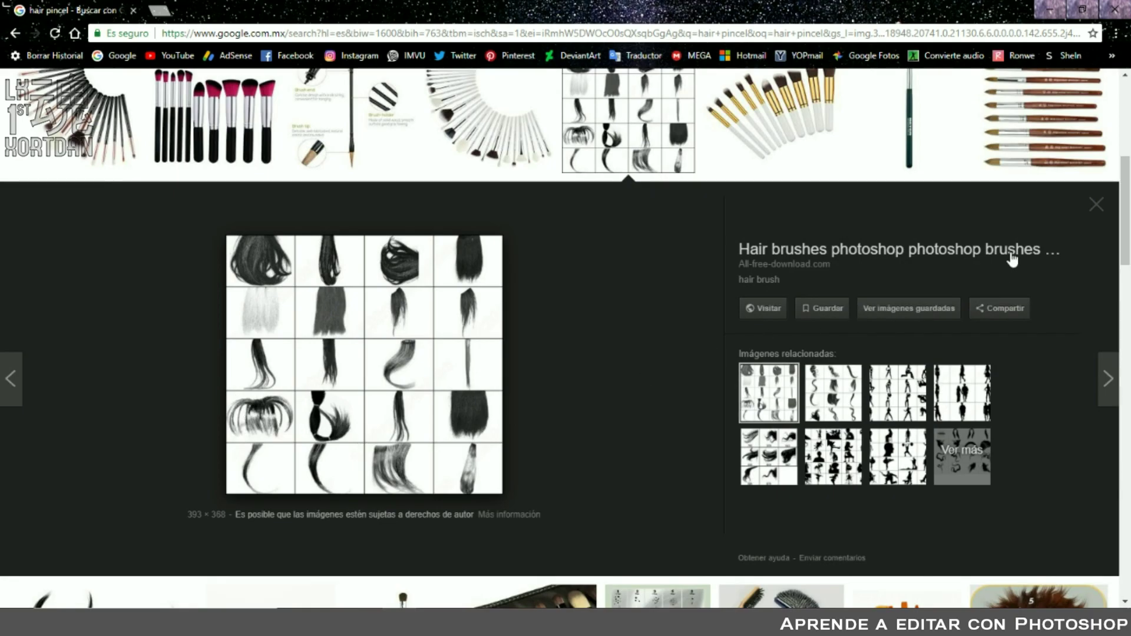
click(949, 449)
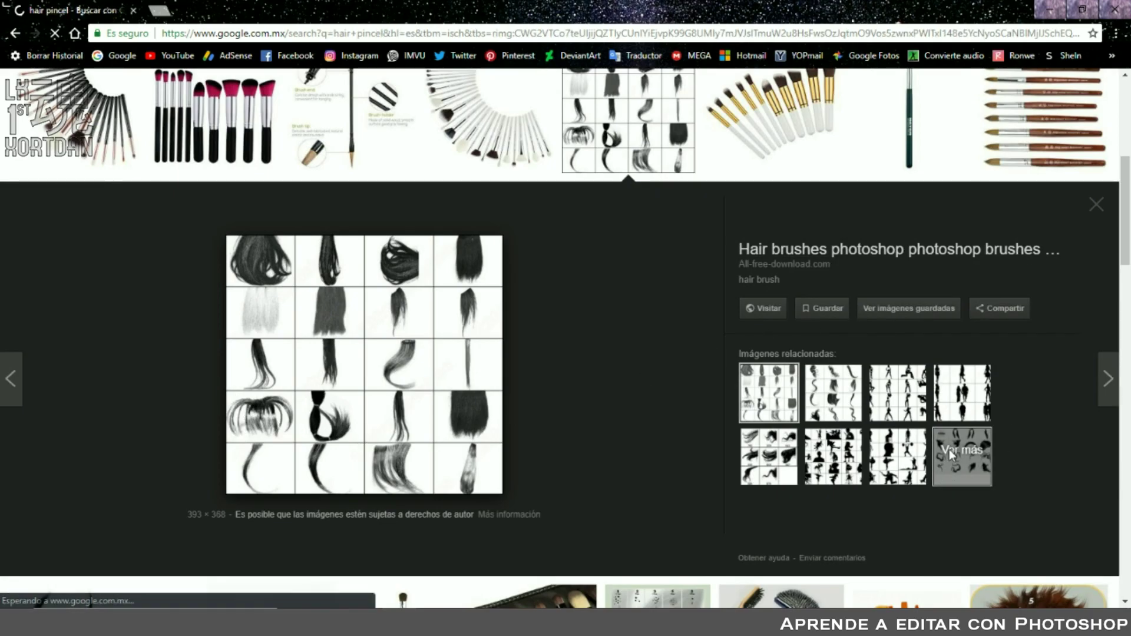
scroll(807, 383, down, 4)
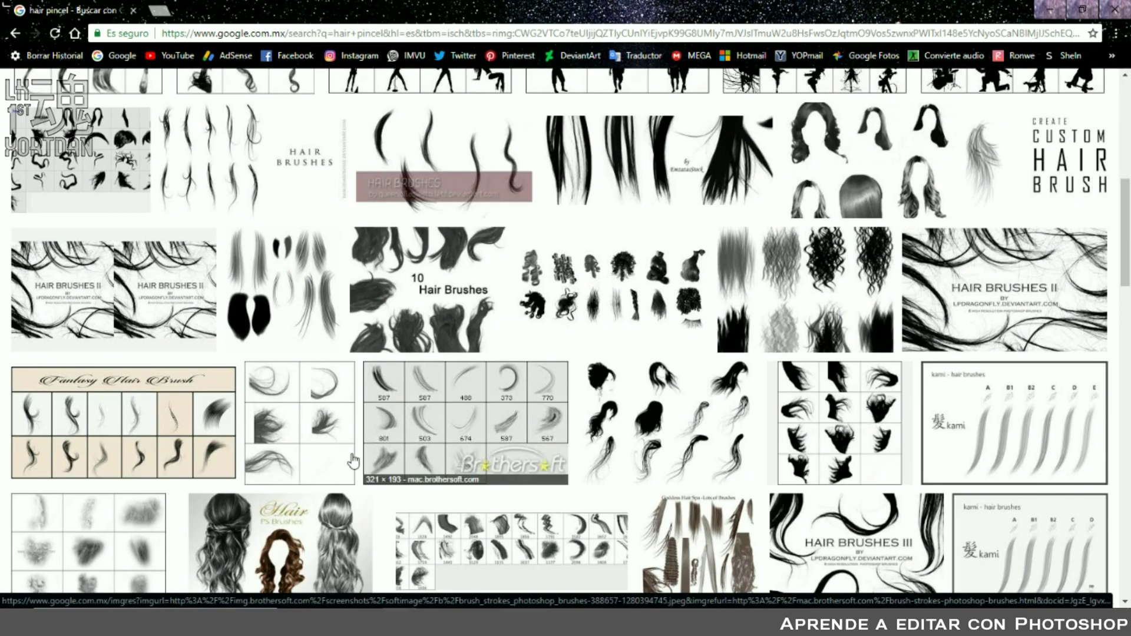
scroll(486, 387, down, 1)
scroll(600, 475, down, 2)
scroll(600, 475, down, 2)
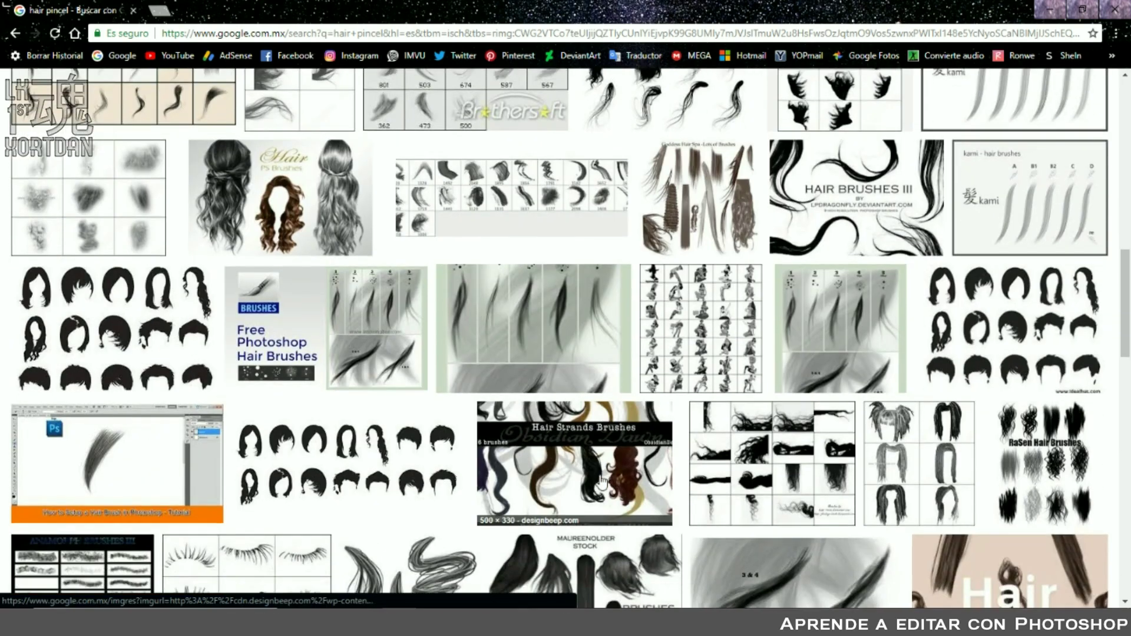
scroll(600, 481, down, 3)
scroll(601, 481, down, 3)
scroll(600, 481, down, 3)
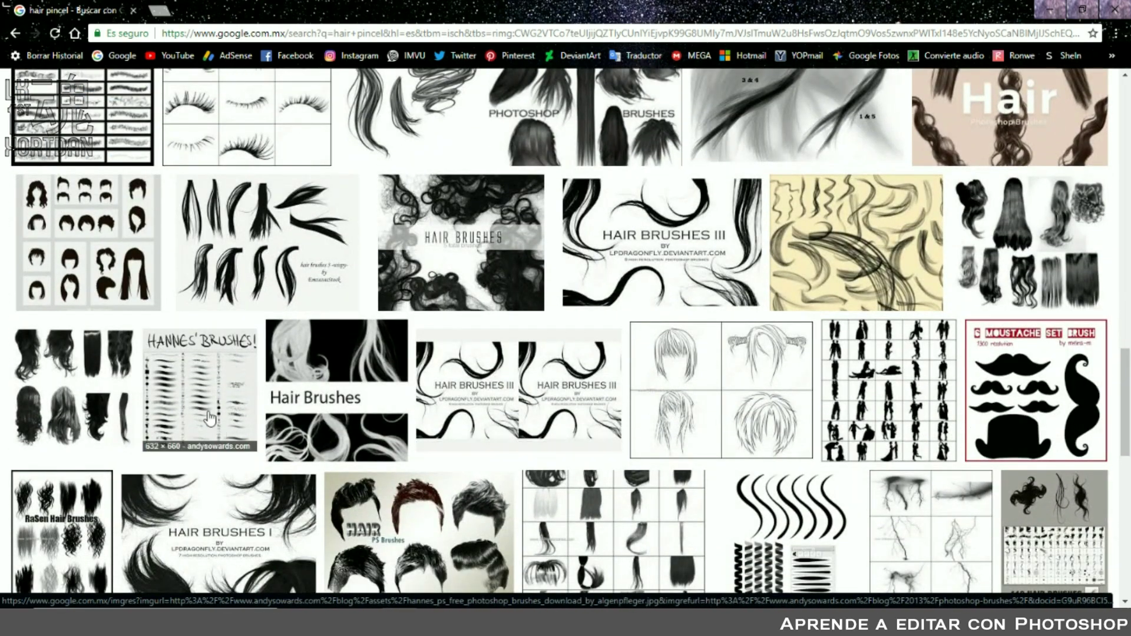
click(207, 417)
scroll(207, 417, down, 3)
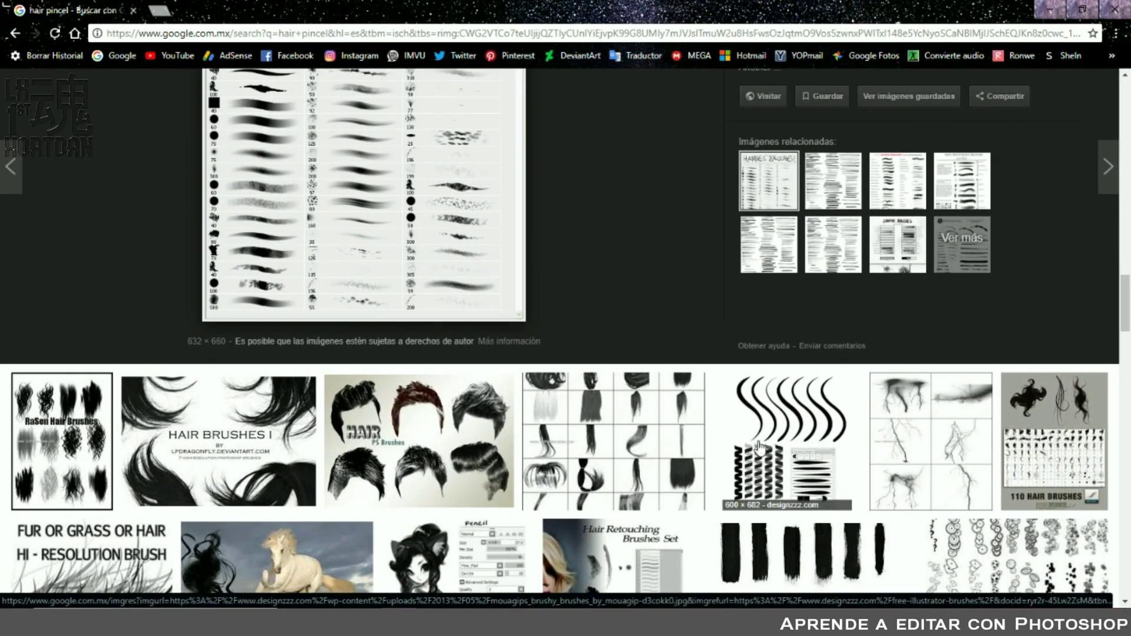
scroll(759, 449, down, 3)
scroll(759, 449, down, 2)
scroll(759, 449, down, 2)
scroll(759, 449, down, 2)
scroll(759, 449, down, 1)
scroll(758, 449, down, 2)
scroll(759, 449, down, 3)
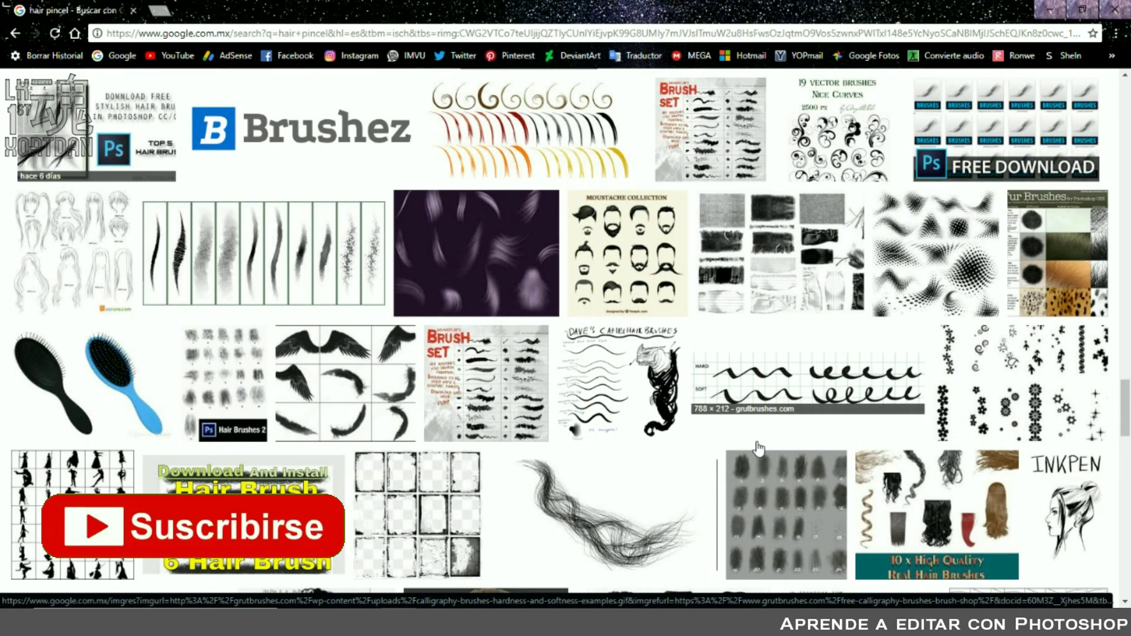
scroll(759, 450, down, 3)
scroll(759, 449, down, 3)
scroll(898, 297, down, 1)
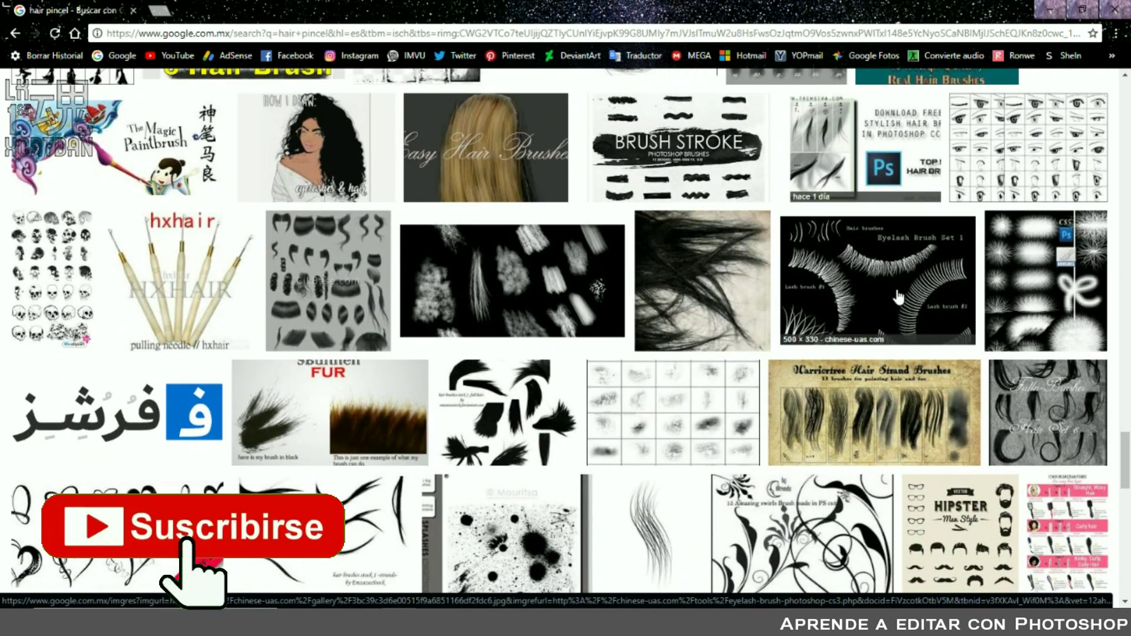
click(898, 297)
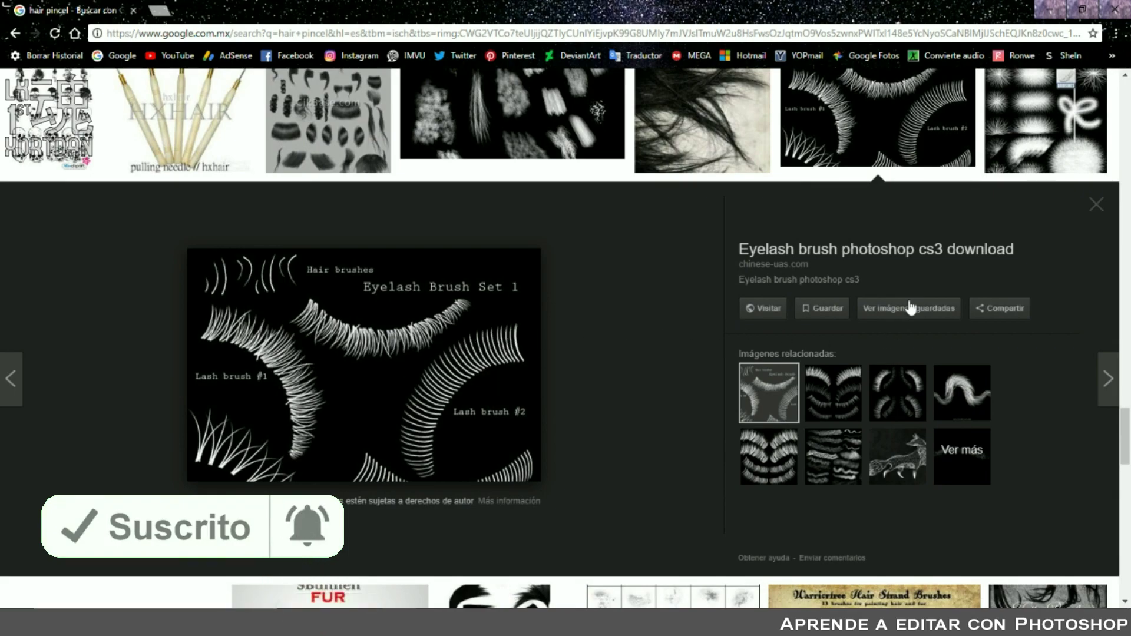
Check the forum page hosting the eyelash brush image, then close it
click(920, 259)
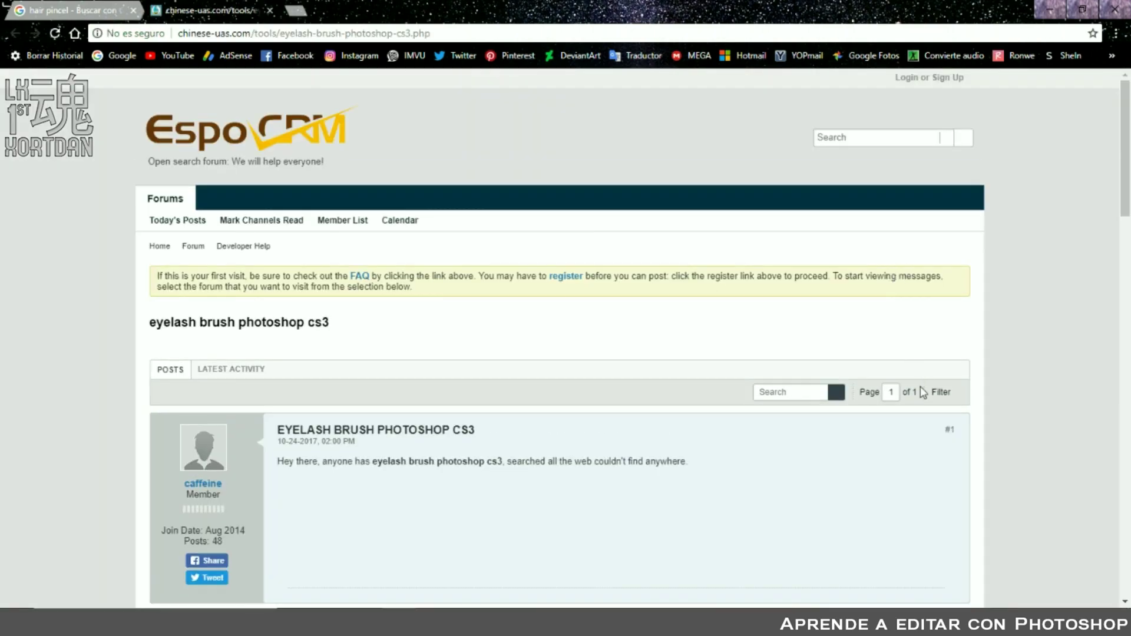
scroll(470, 490, down, 2)
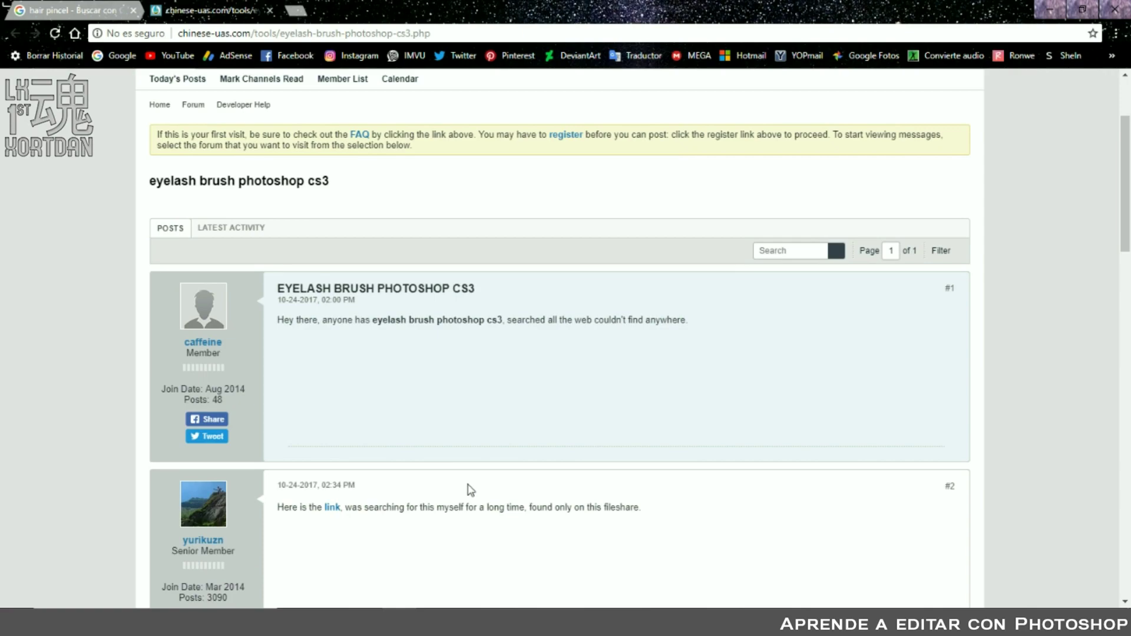
scroll(470, 490, down, 3)
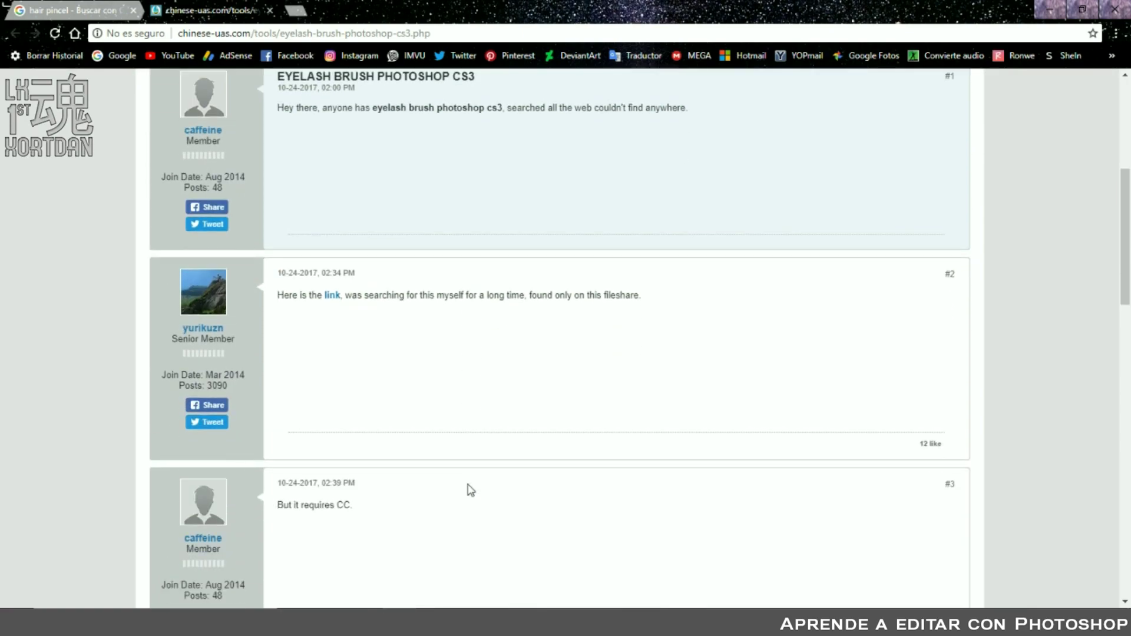
scroll(470, 490, down, 3)
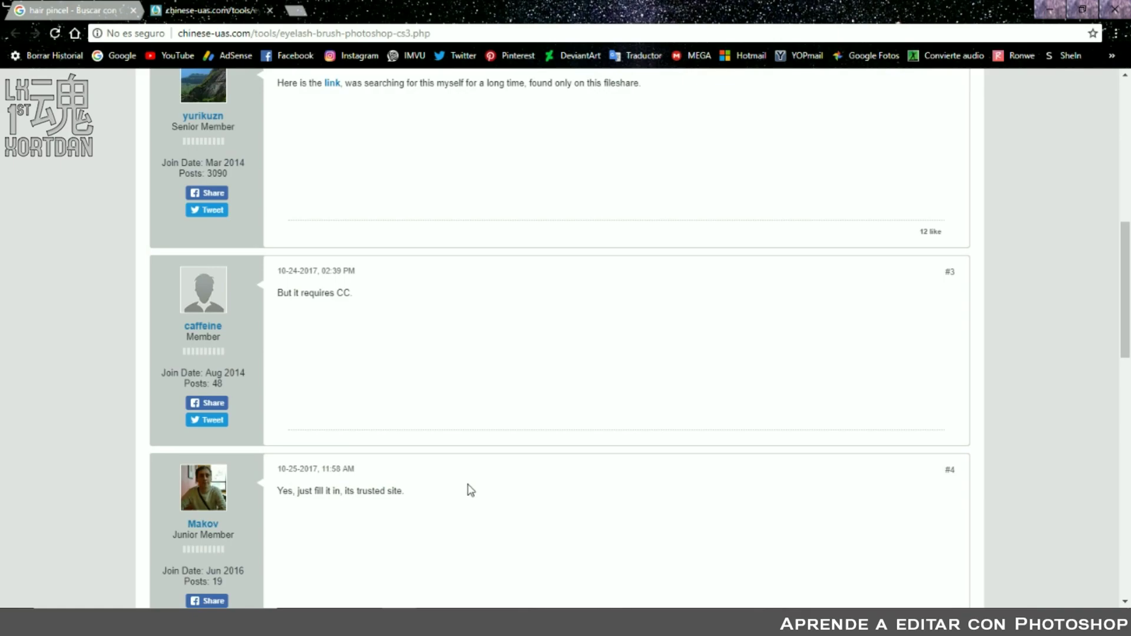
click(269, 10)
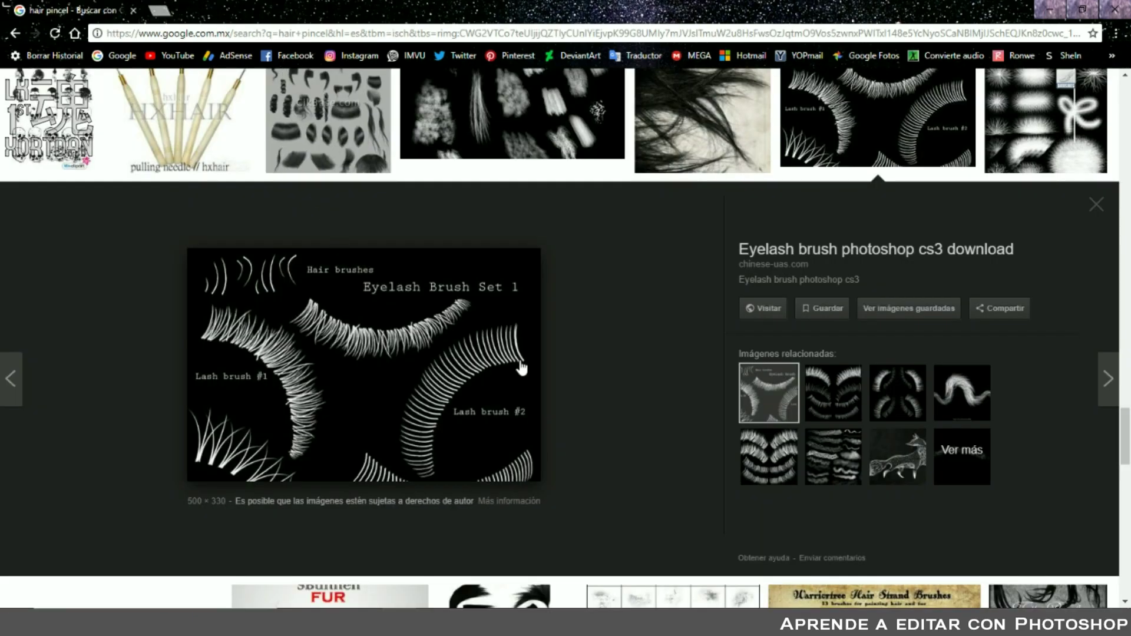
Copy the mirrored white eyelash image and return to Photoshop
click(892, 395)
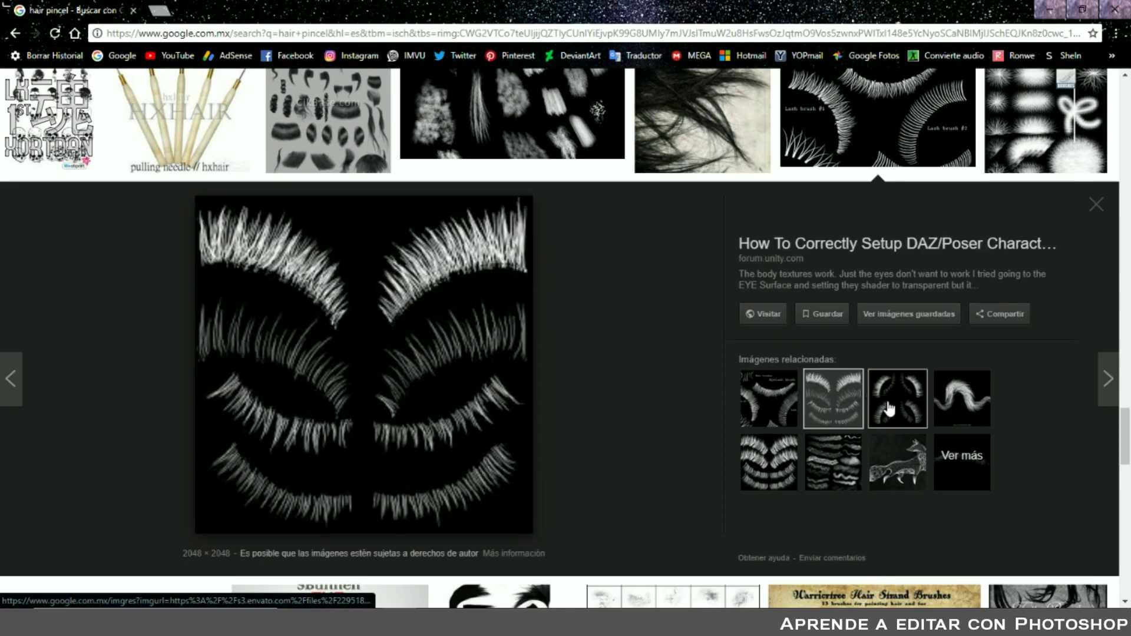
click(775, 476)
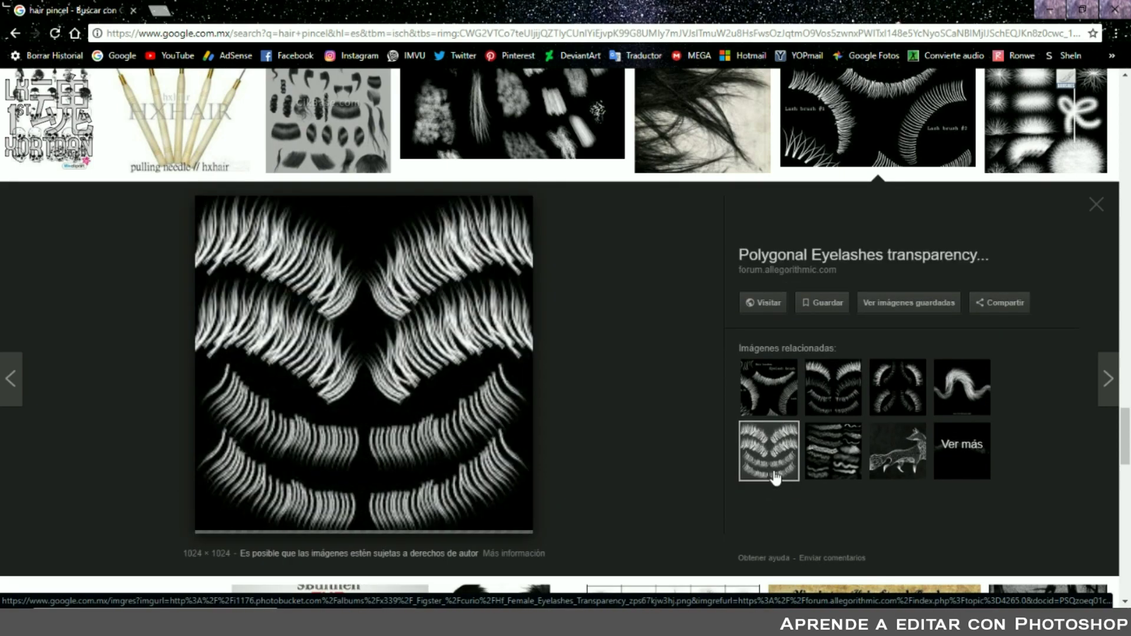
click(887, 402)
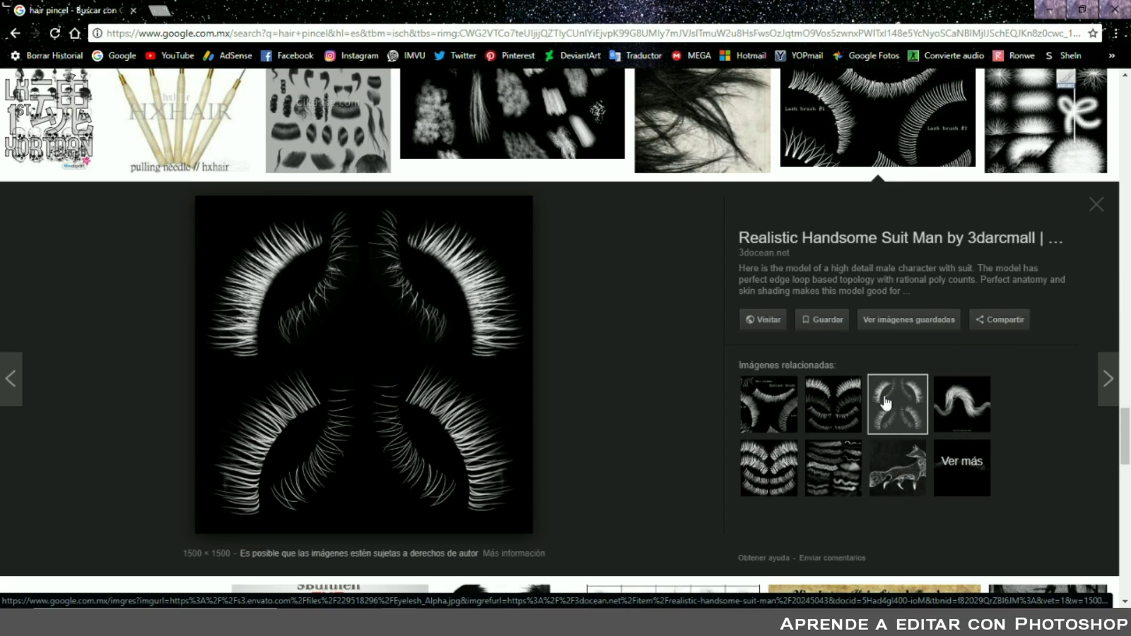
right_click(353, 408)
click(389, 548)
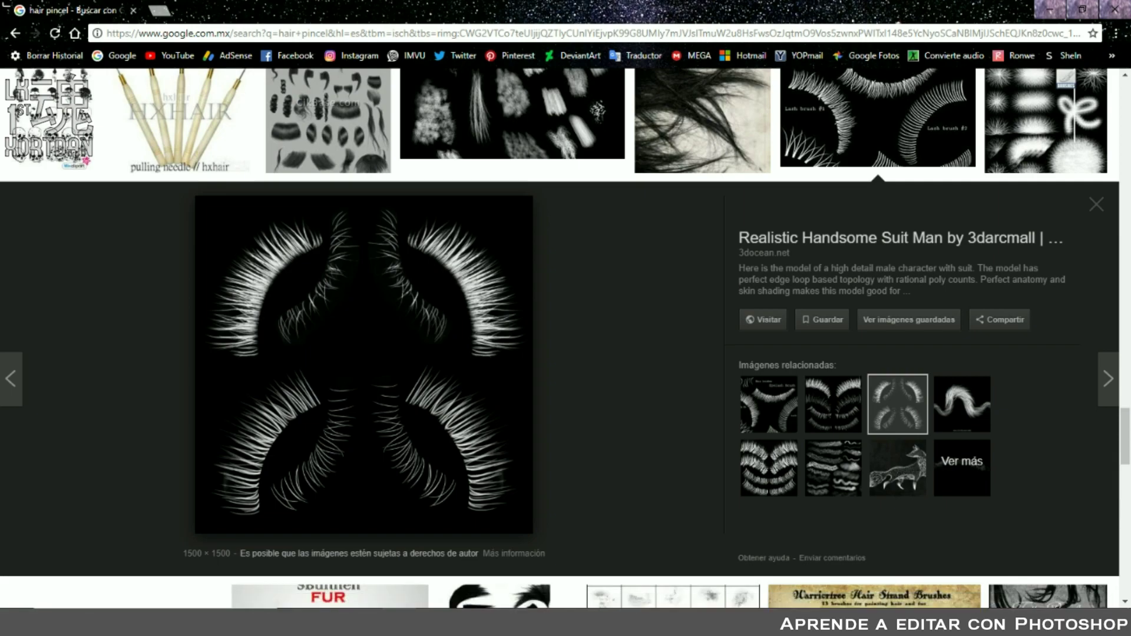
key(alt+Tab)
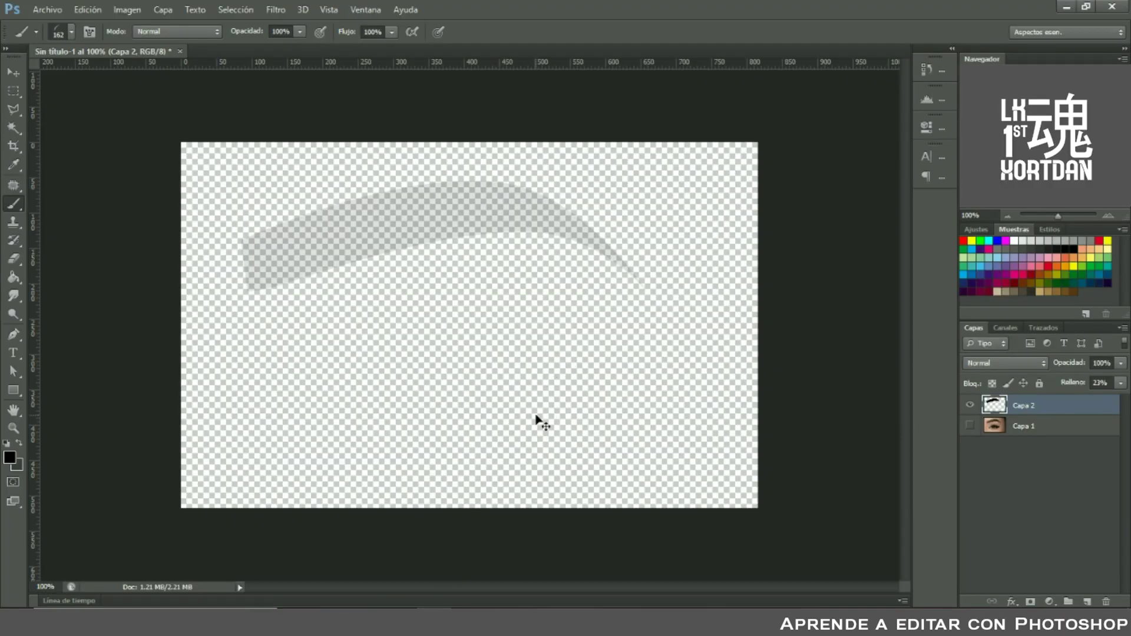
Paste the eyelash image as Capa 3 and move it up and left
key(ctrl+v)
key(ctrl+t)
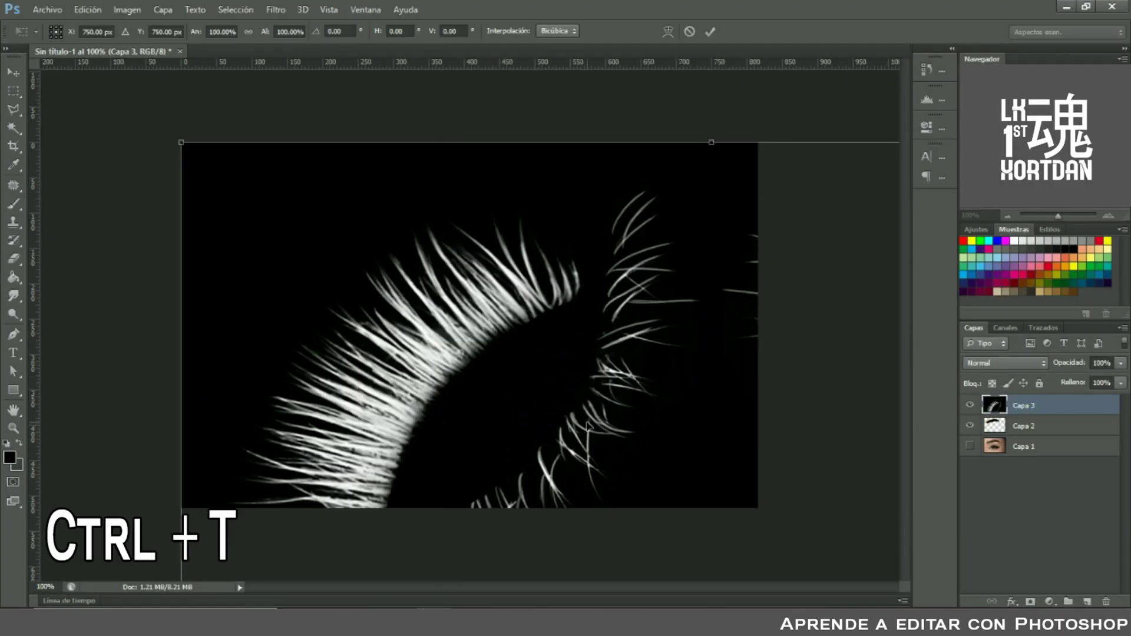
drag(587, 426, 462, 278)
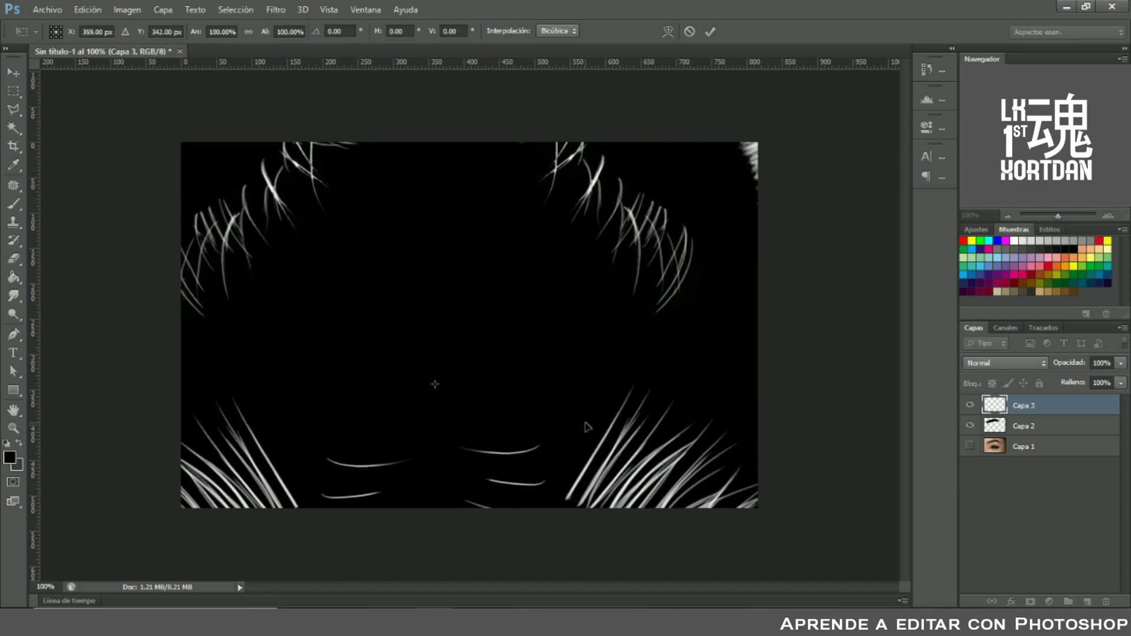
drag(587, 425, 556, 365)
key(Return)
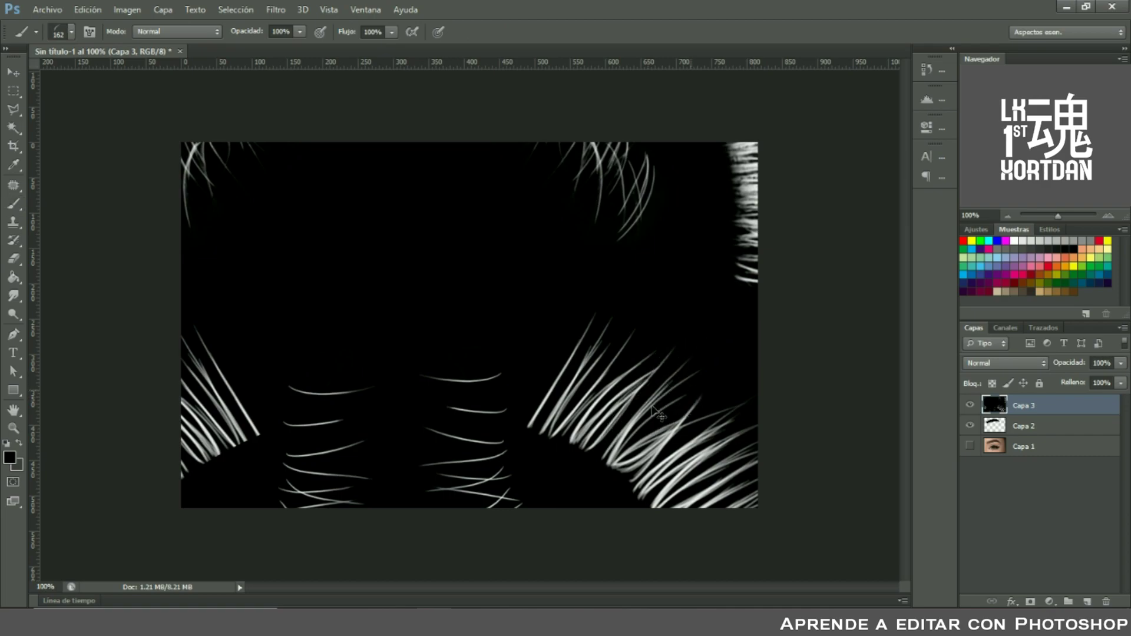
Shift Capa 3 further upward so the lash arcs fill the canvas
key(ctrl+t)
drag(613, 430, 595, 368)
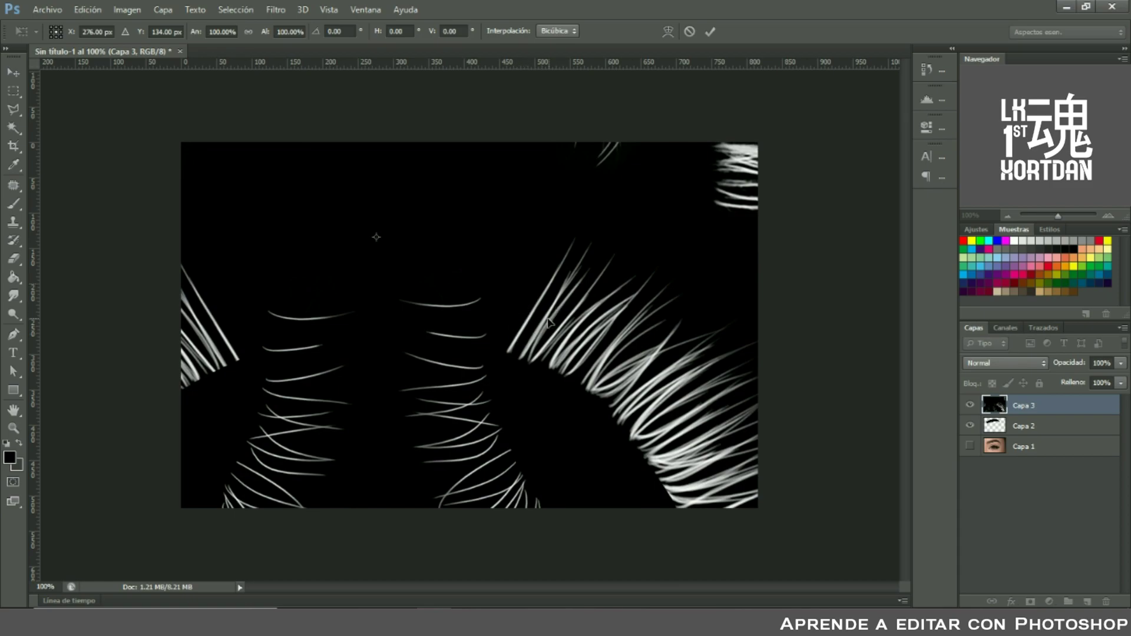
drag(538, 371, 530, 330)
mouse_move(558, 424)
mouse_down()
mouse_move(543, 341)
mouse_move(575, 383)
mouse_up()
scroll(538, 427, up, 2)
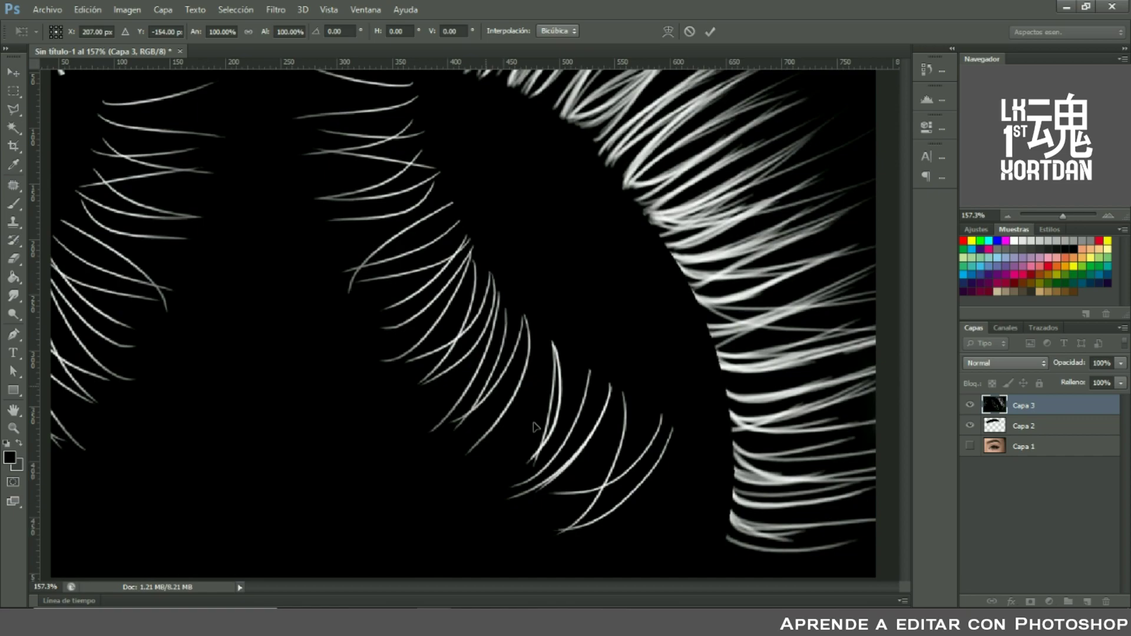
scroll(536, 383, up, 1)
scroll(534, 346, up, 1)
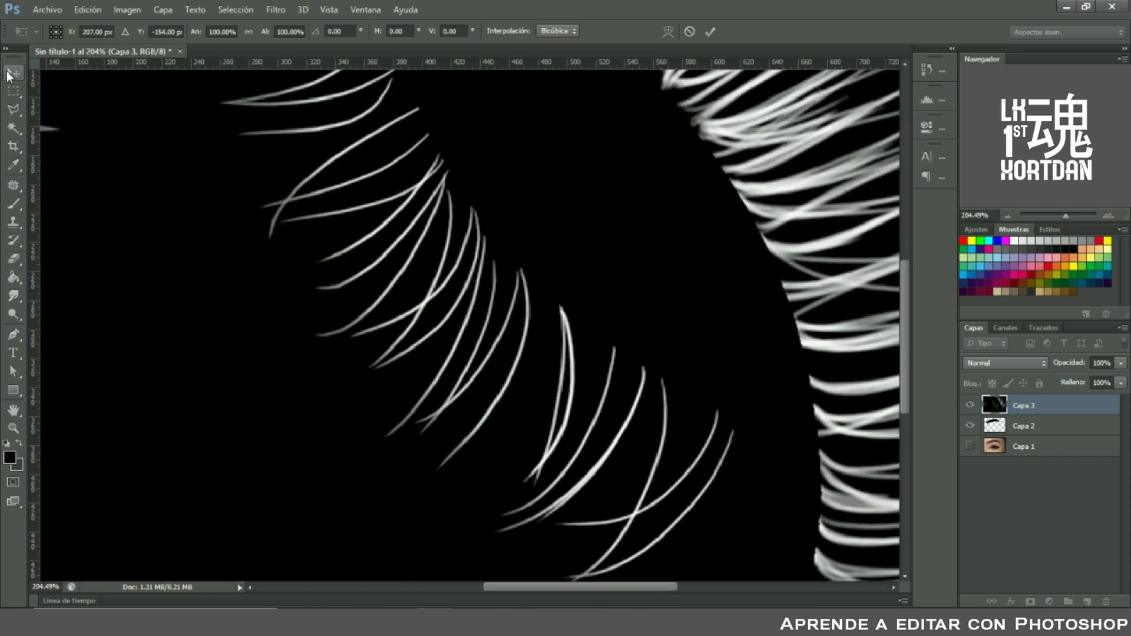
click(14, 334)
scroll(412, 490, up, 1)
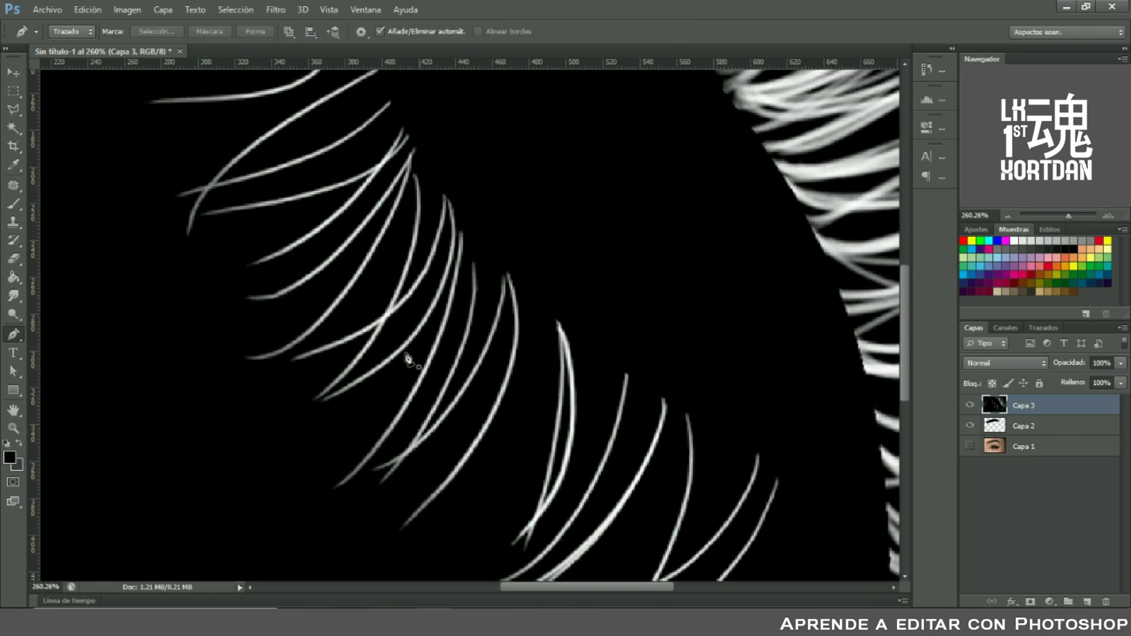
Save the current work path under the name 'ceja'
click(1047, 329)
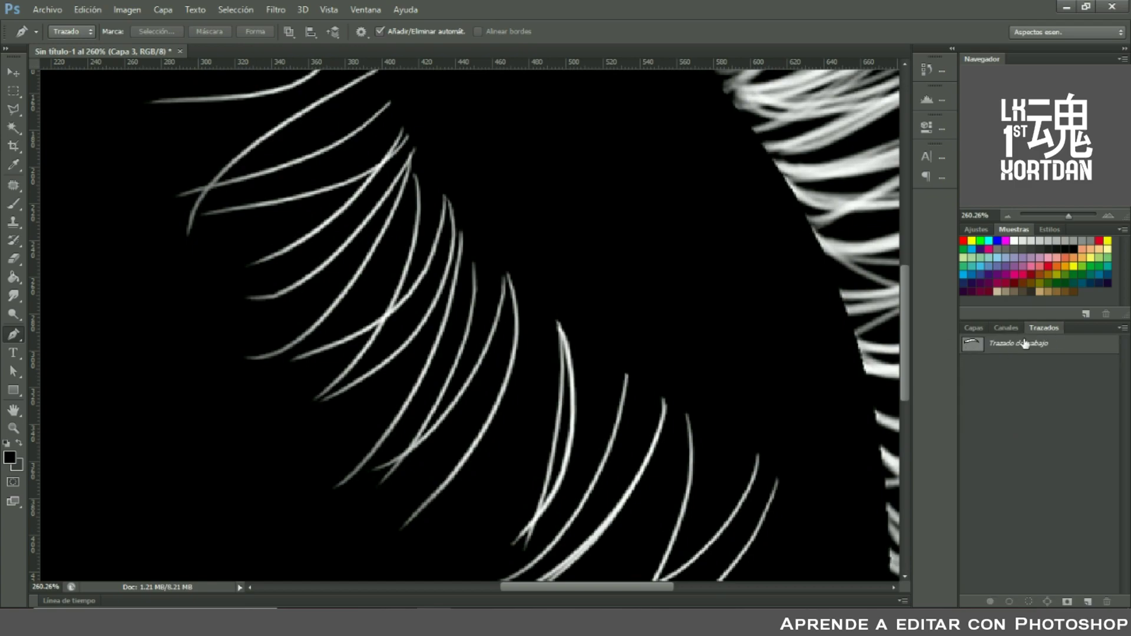
double_click(995, 344)
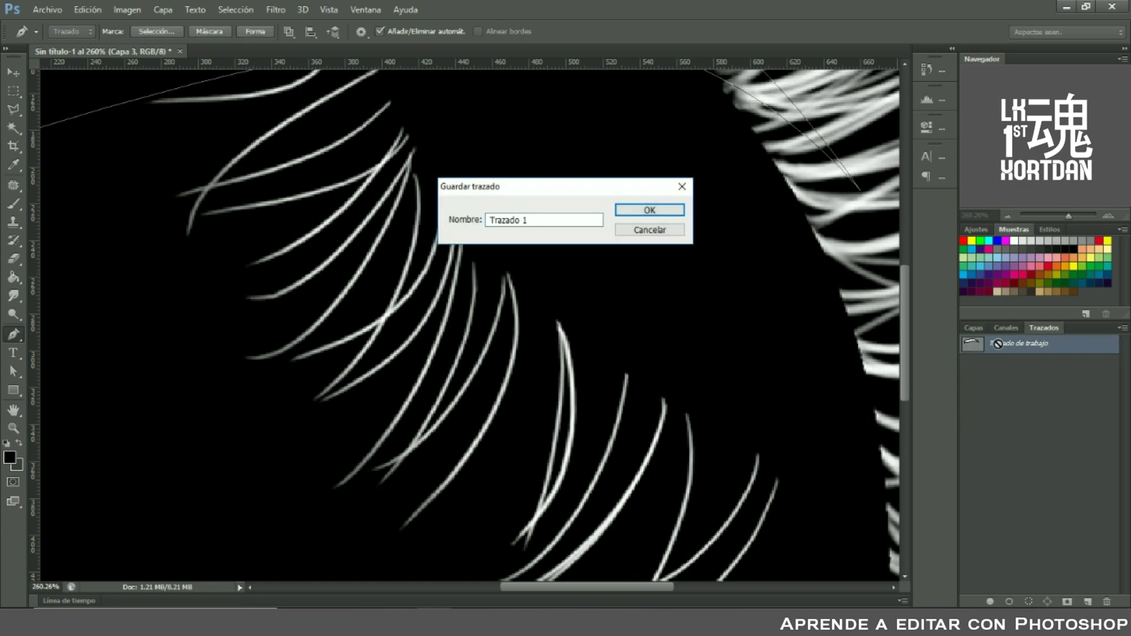
text(ceja)
key(Return)
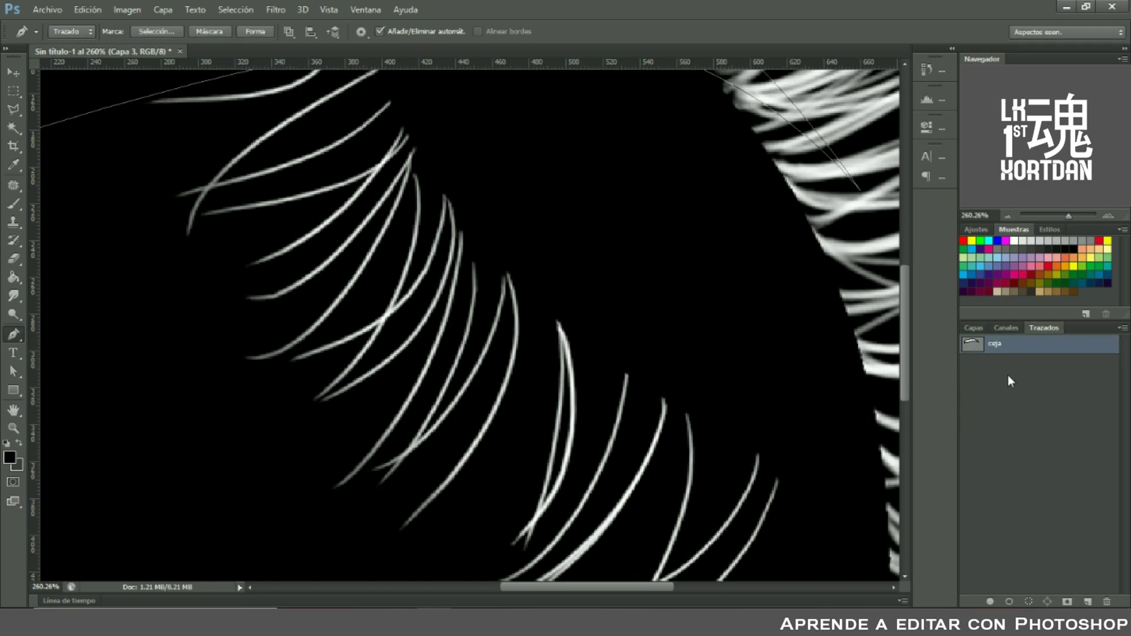
click(977, 330)
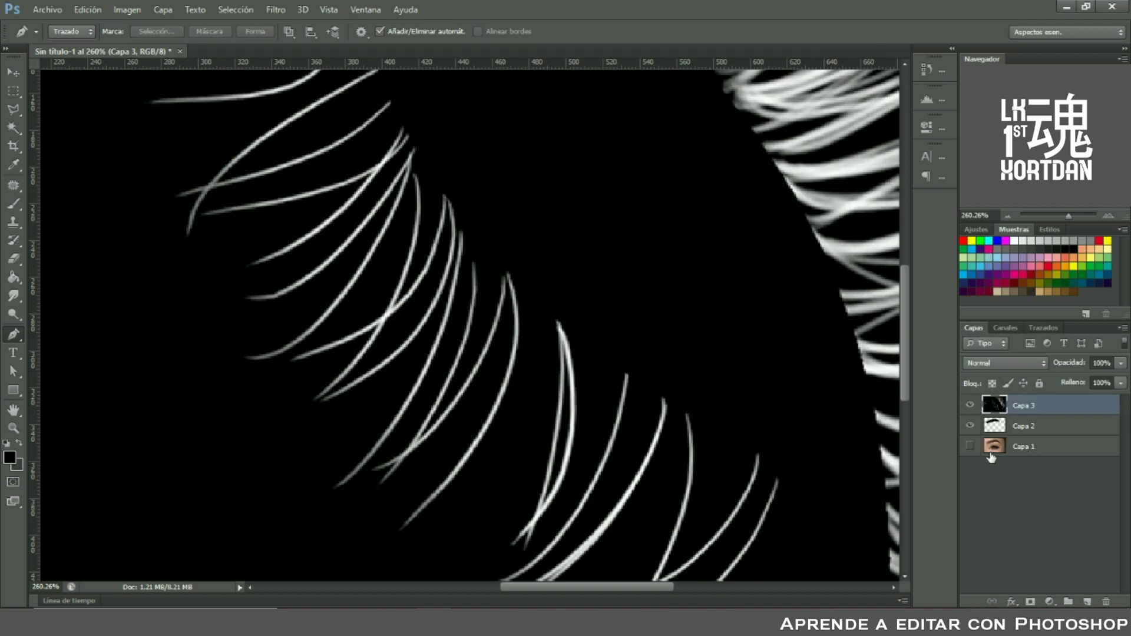
Draw a curved path along one lash strand, fit the view, and add a new layer
click(506, 277)
scroll(536, 340, up, 1)
scroll(536, 340, up, 1)
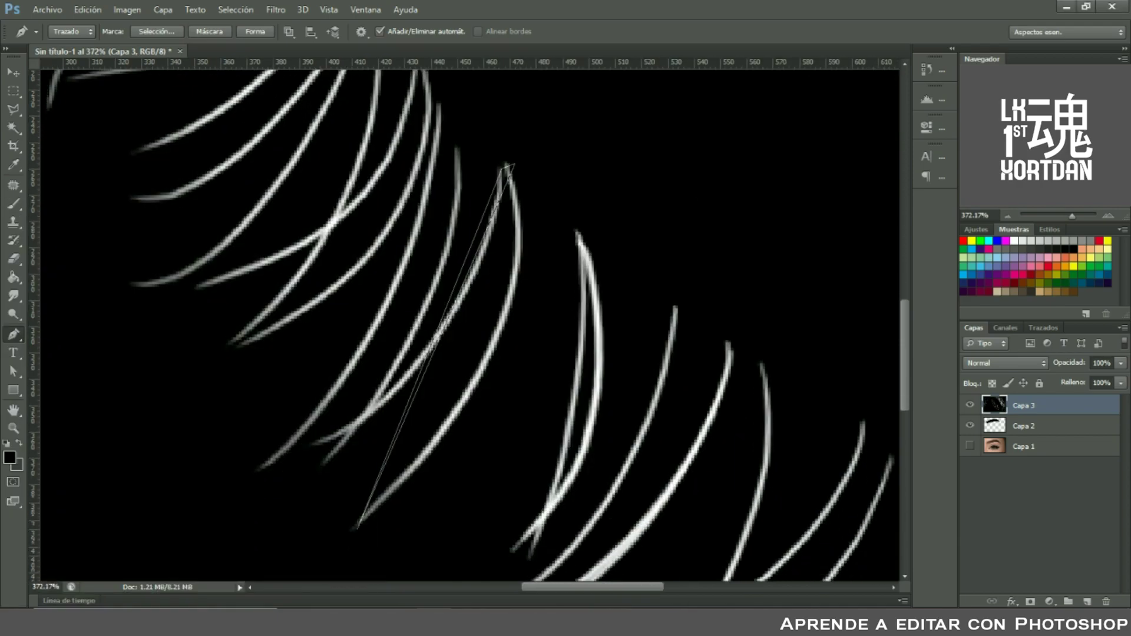
drag(451, 318, 505, 252)
scroll(517, 177, up, 2)
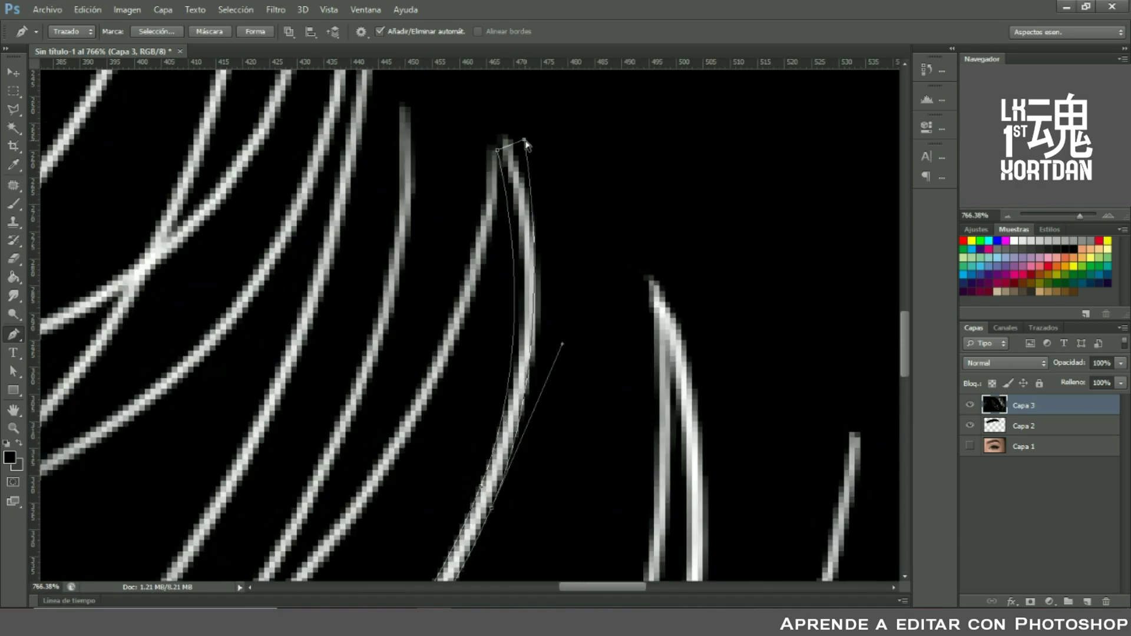
scroll(524, 145, up, 3)
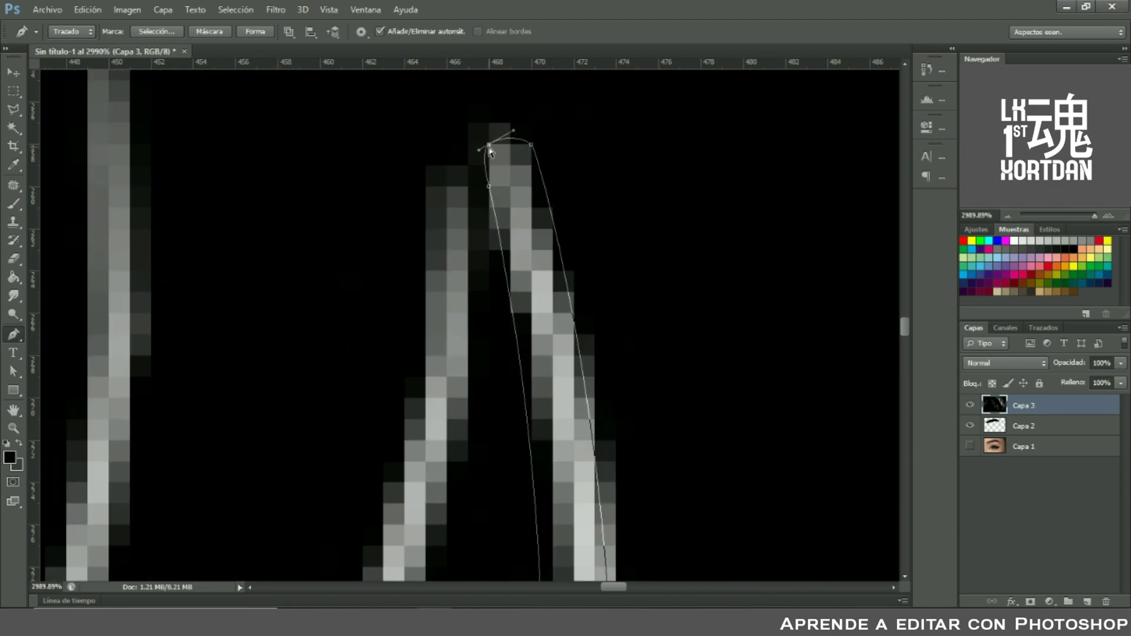
key(ctrl+0)
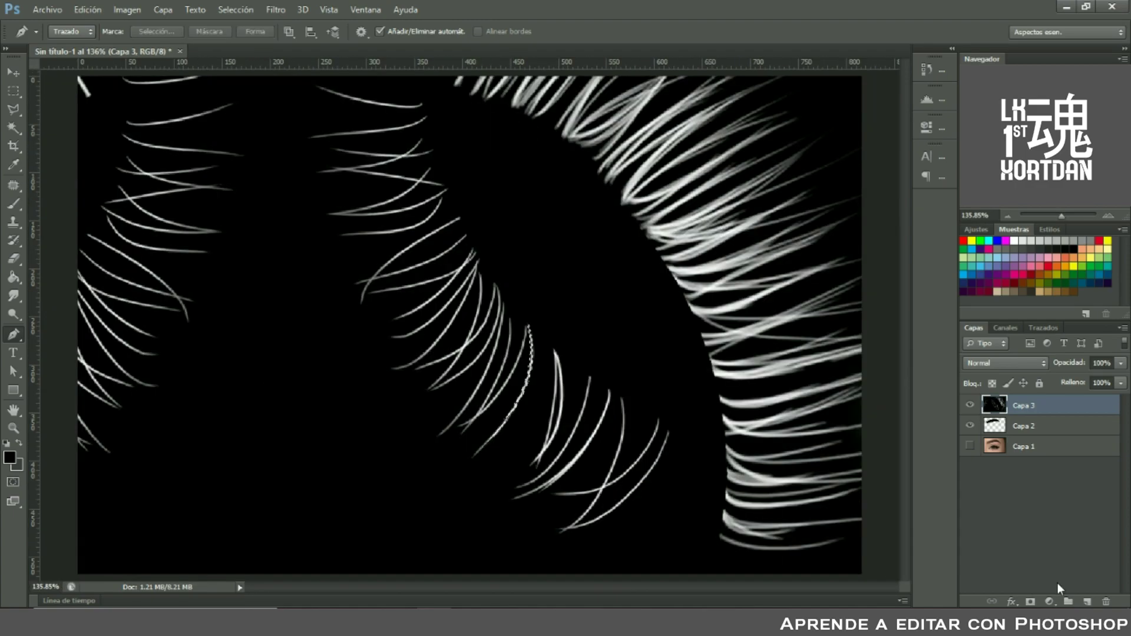
click(1086, 601)
Pick the Paint Bucket and delete the Capa 3 hair-texture layer
click(13, 277)
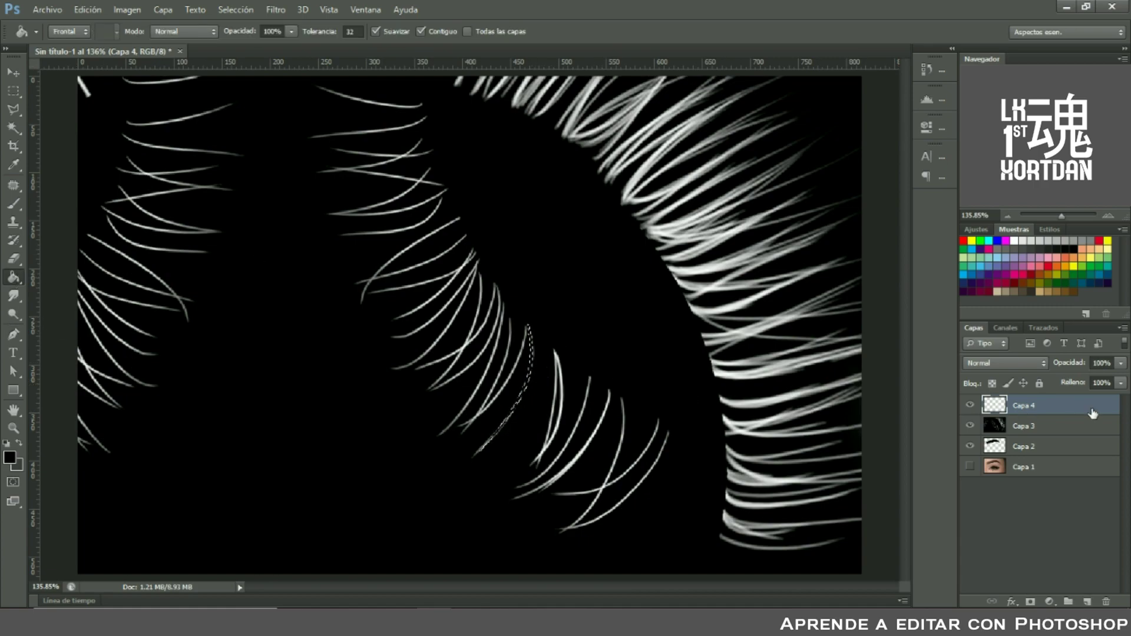
click(996, 434)
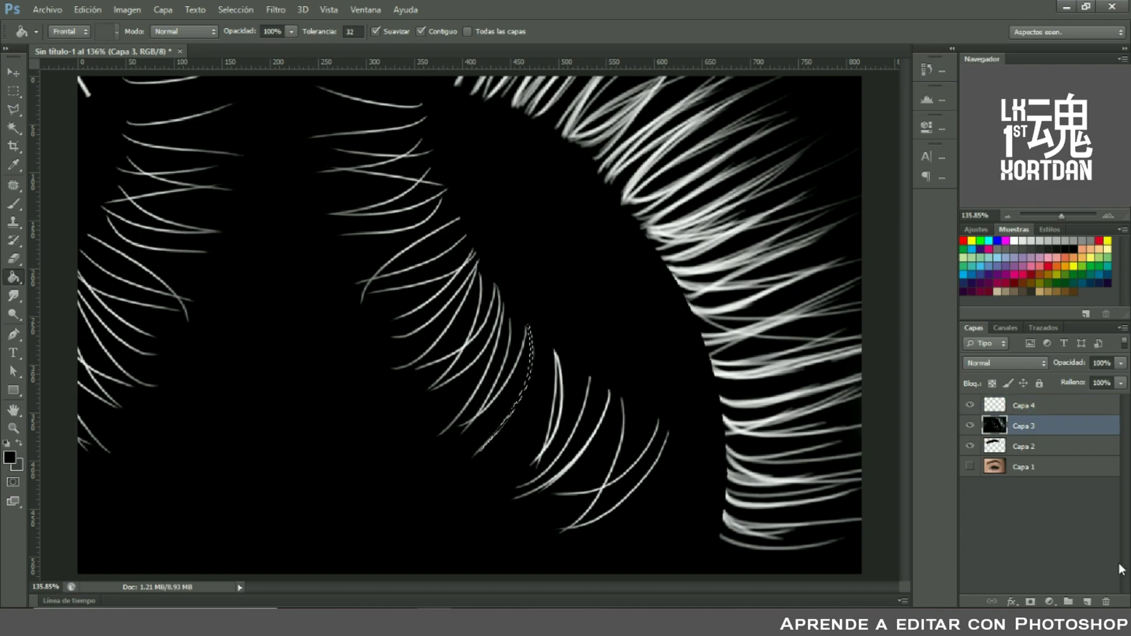
click(1108, 602)
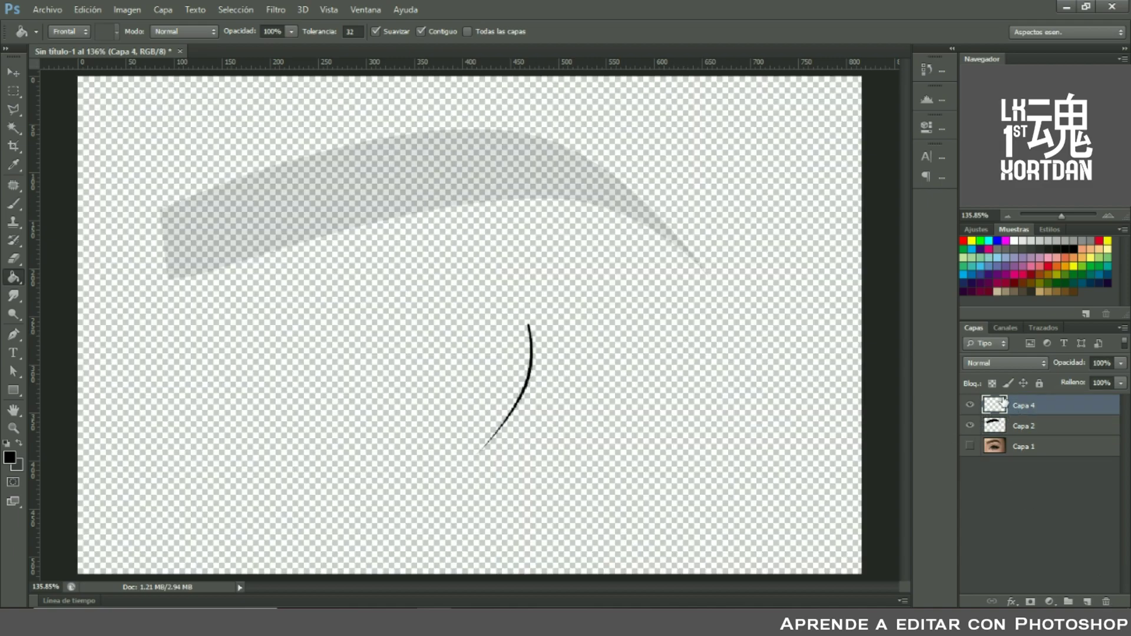
Save the traced strand's work path as 'Pelo' and return to the layers
click(1044, 329)
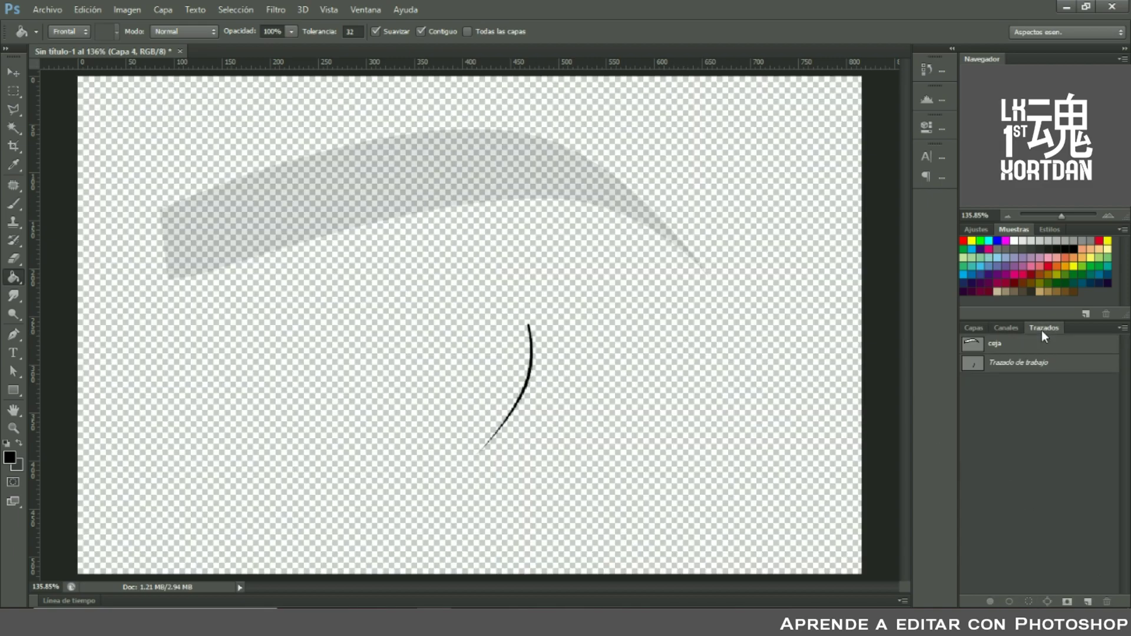
double_click(994, 366)
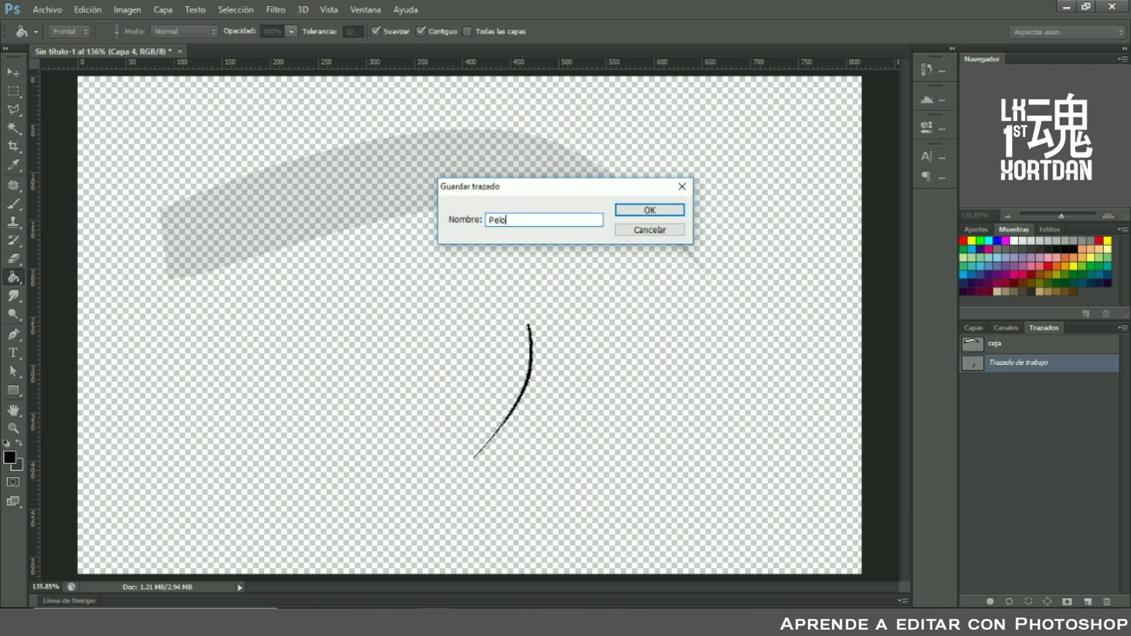
key(Return)
click(974, 330)
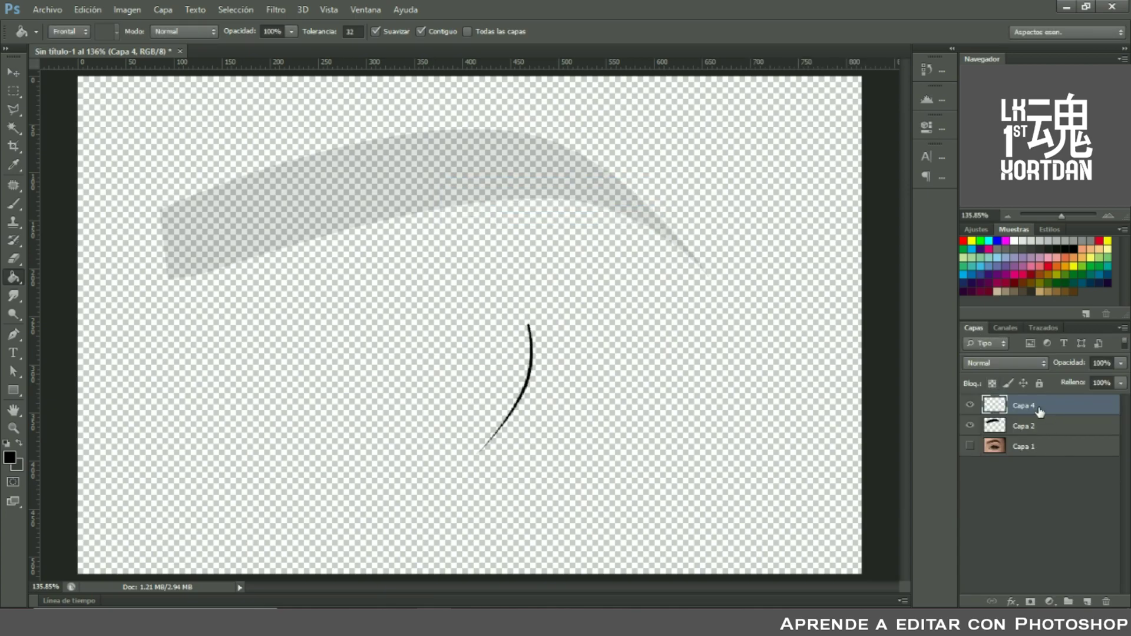
key(ctrl+t)
Rotate and scale the first hair stroke to match the brow's angle
mouse_move(561, 315)
mouse_down()
mouse_move(589, 367)
mouse_move(488, 447)
mouse_move(198, 253)
mouse_move(184, 216)
mouse_up()
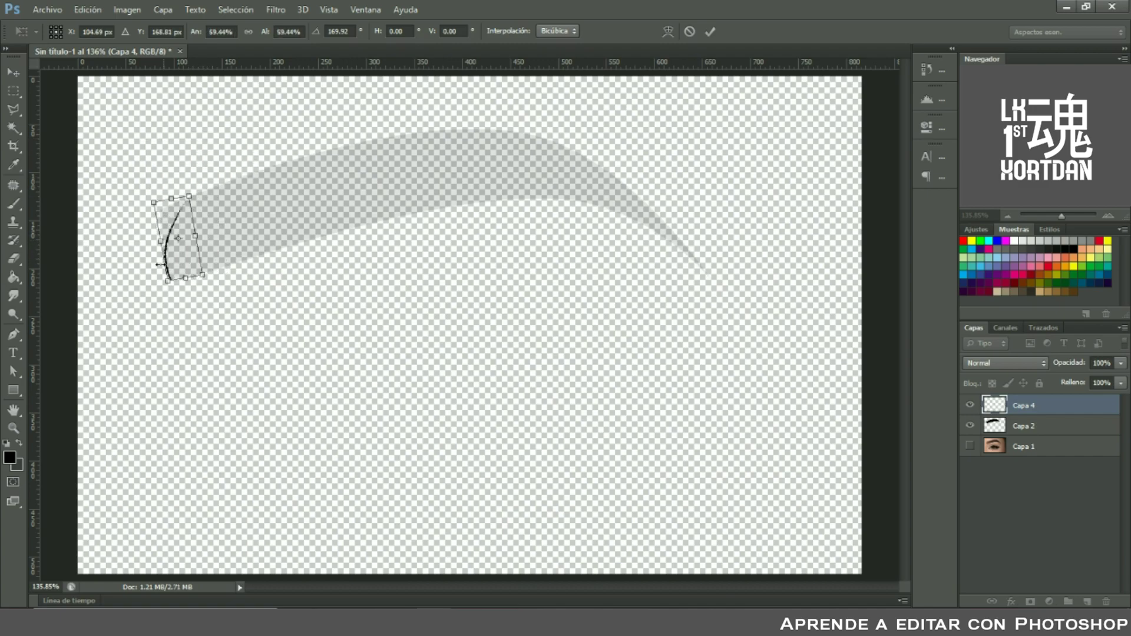
scroll(200, 230, up, 4)
scroll(213, 236, down, 2)
key(Return)
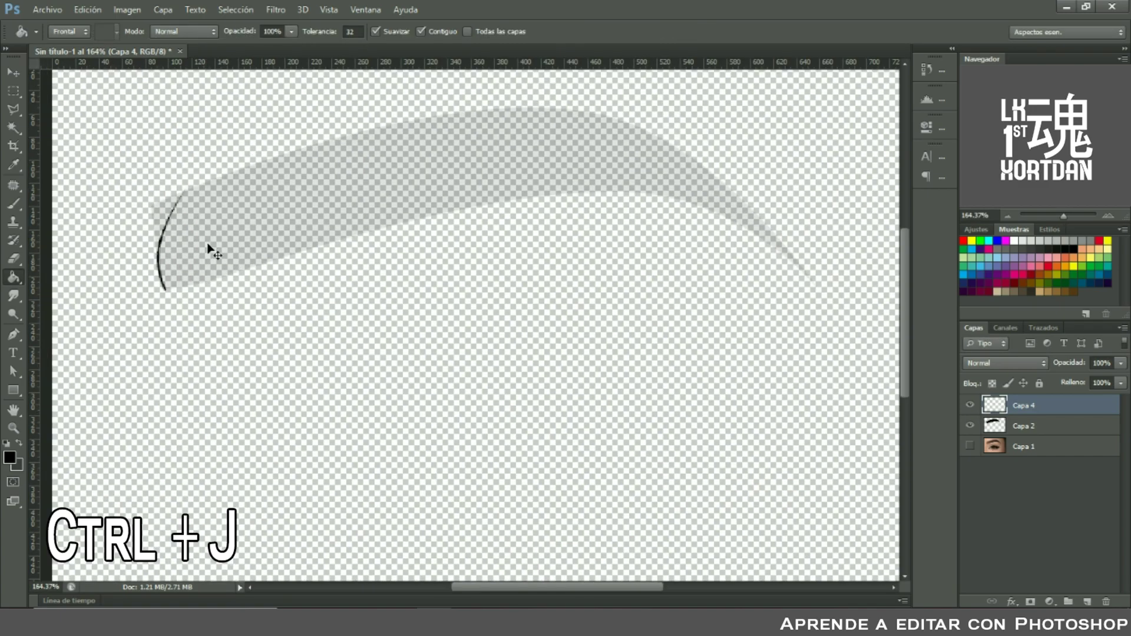
Duplicate the stroke twice, nudging each copy a pixel beside the original
key(ctrl+j)
key(ctrl+t)
key(Right)
key(Right)
key(Right)
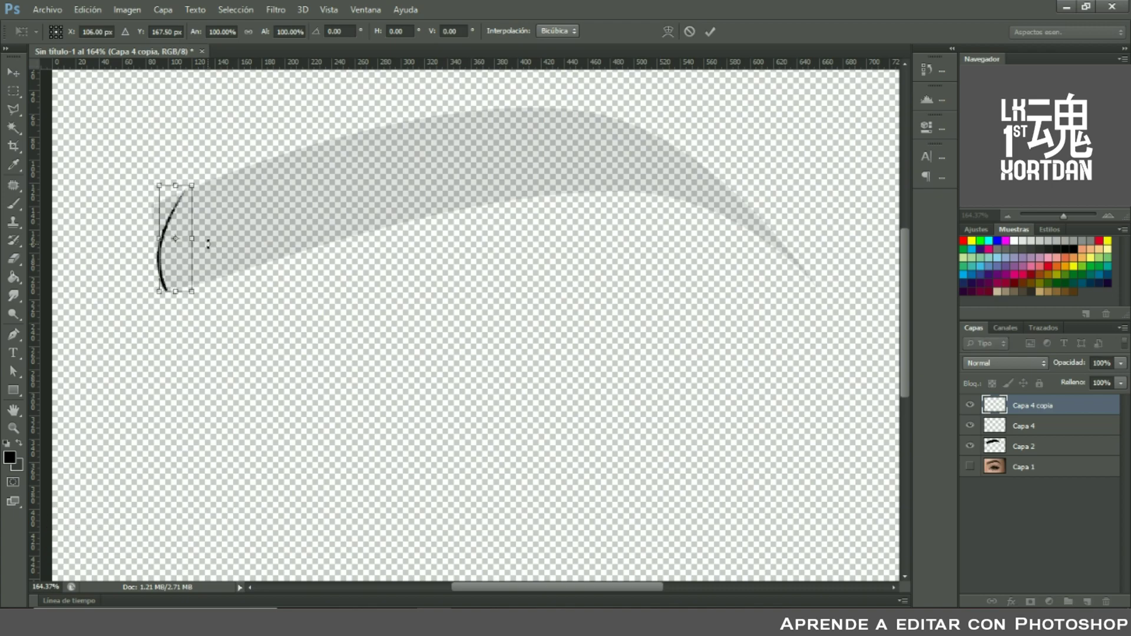
key(Left)
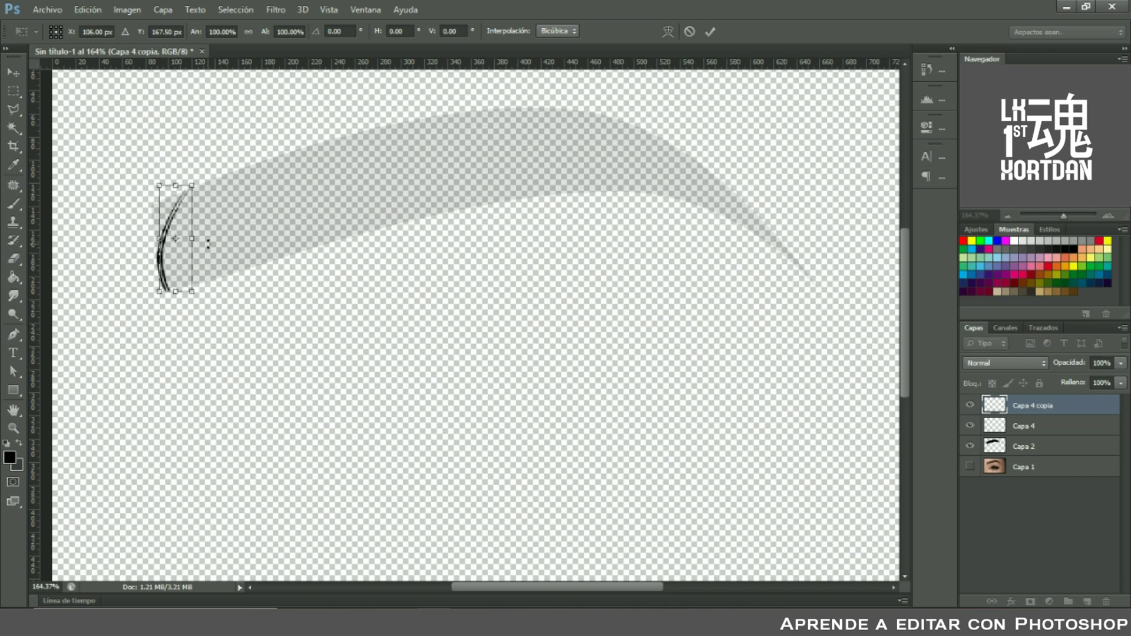
key(Return)
key(ctrl+j)
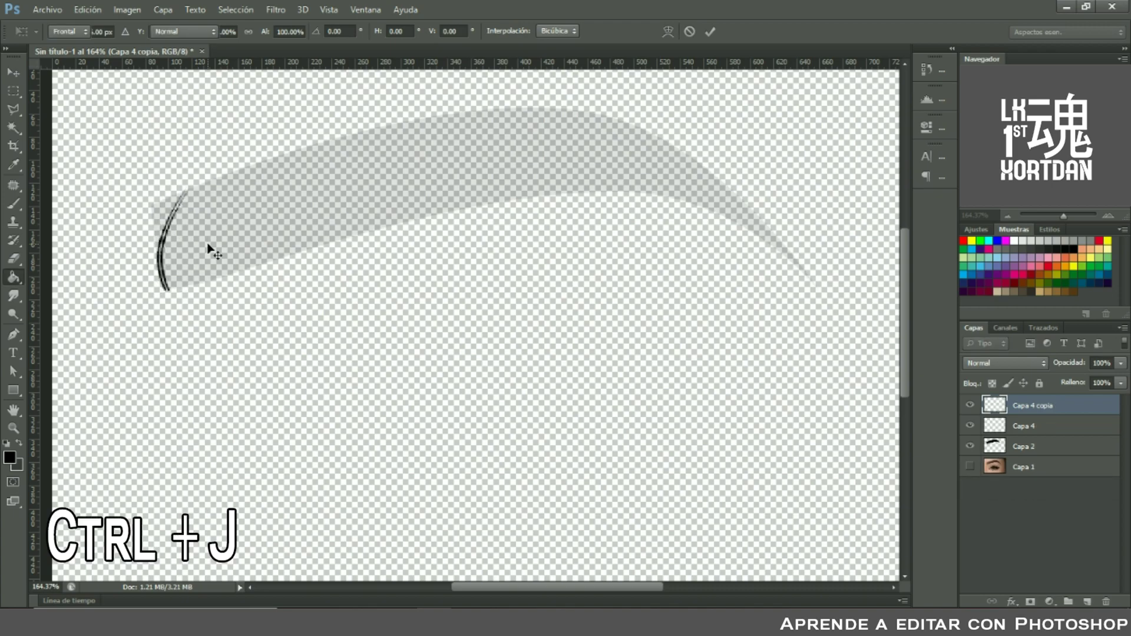
key(ctrl+j)
key(ctrl+t)
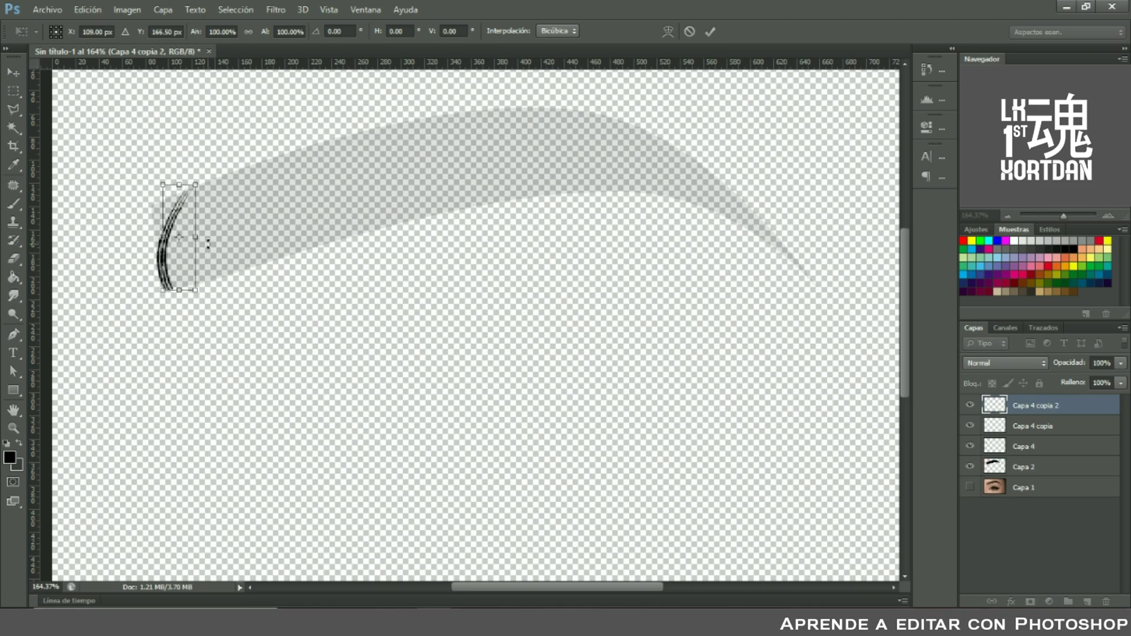
key(Return)
Add two more stroke copies nudged right and up to thicken the inner brow
key(ctrl+j)
key(ctrl+t)
key(Right)
key(Right)
key(Right)
key(Return)
key(ctrl+j)
key(ctrl+t)
key(Right)
key(Right)
key(Right)
key(Up)
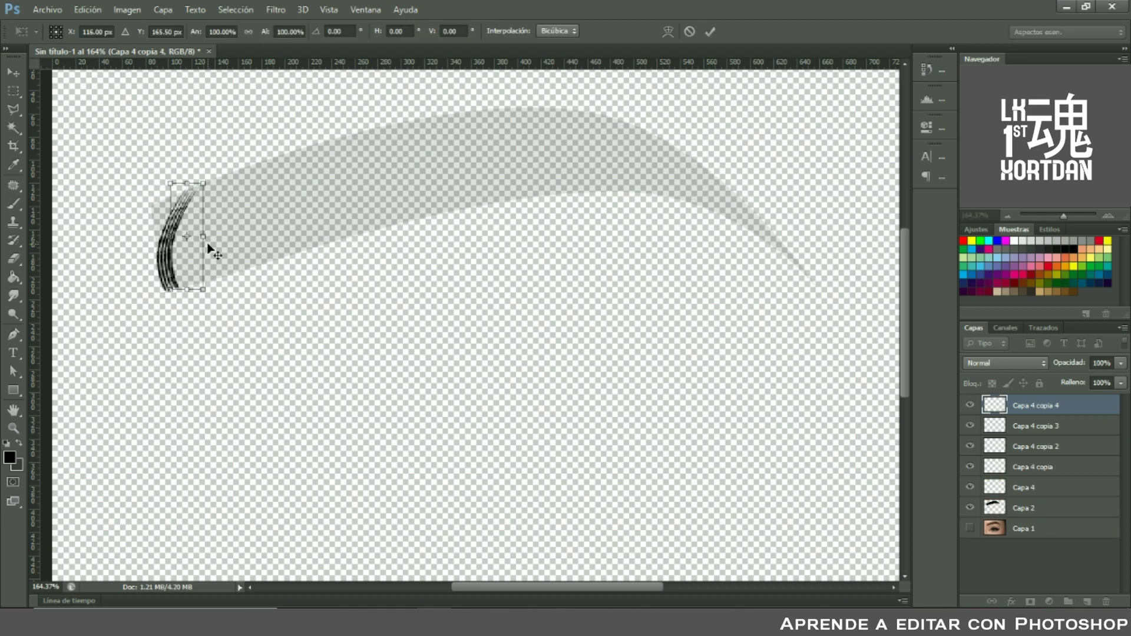
key(Return)
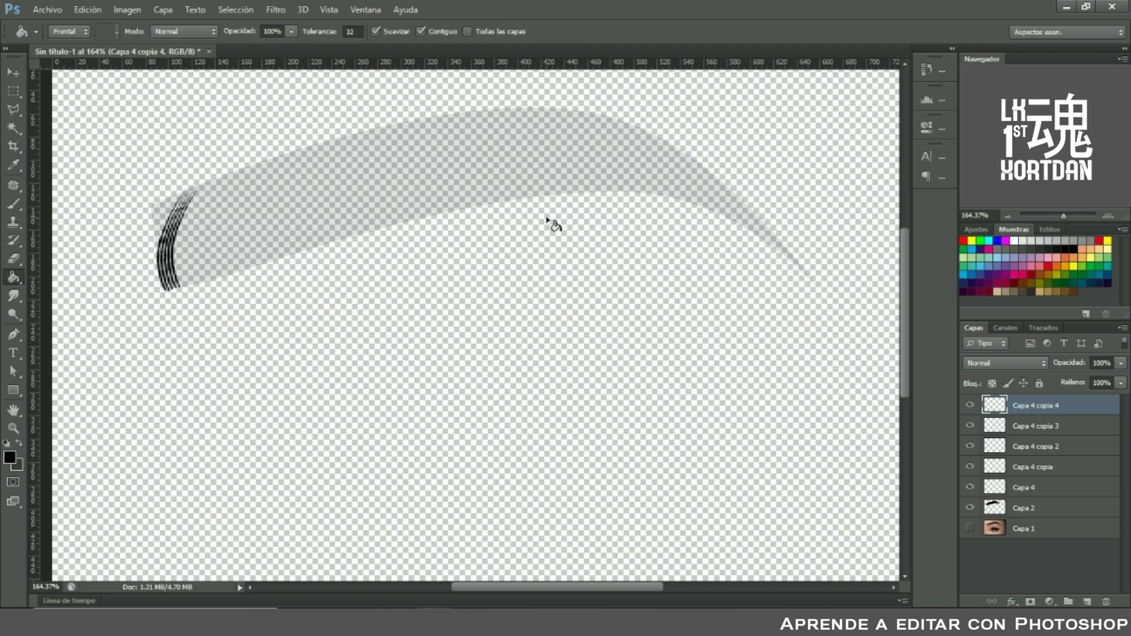
Merge the stroke layers, then place a rotated, slightly stretched copy further along the brow
shift+click(1023, 488)
right_click(1041, 482)
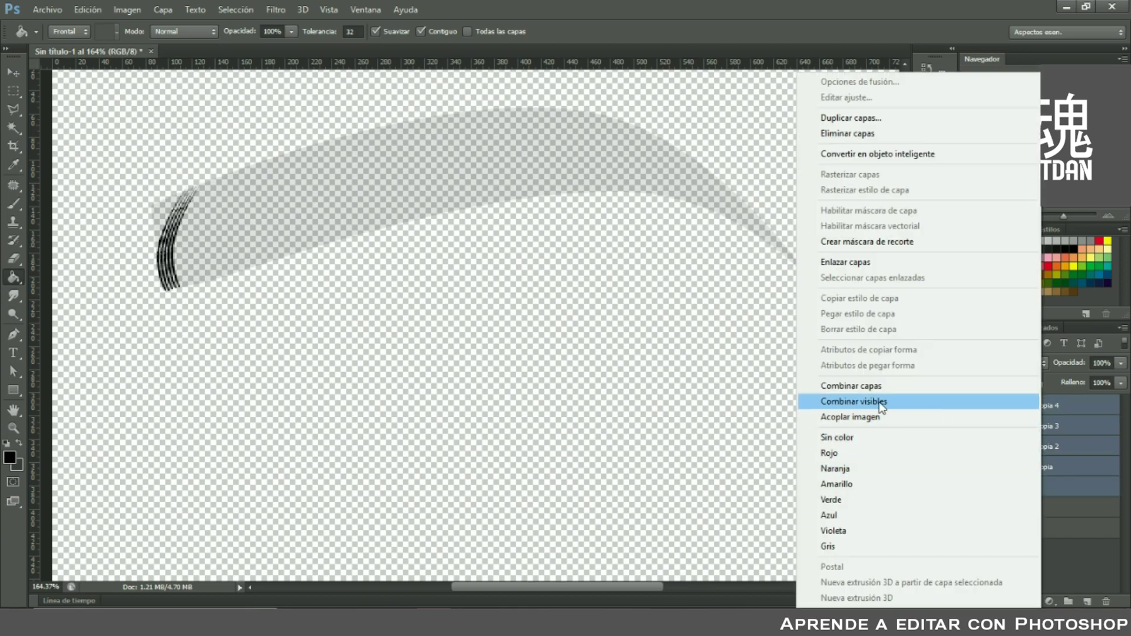
click(866, 393)
key(ctrl+j)
key(ctrl+t)
drag(180, 260, 198, 257)
drag(259, 148, 265, 151)
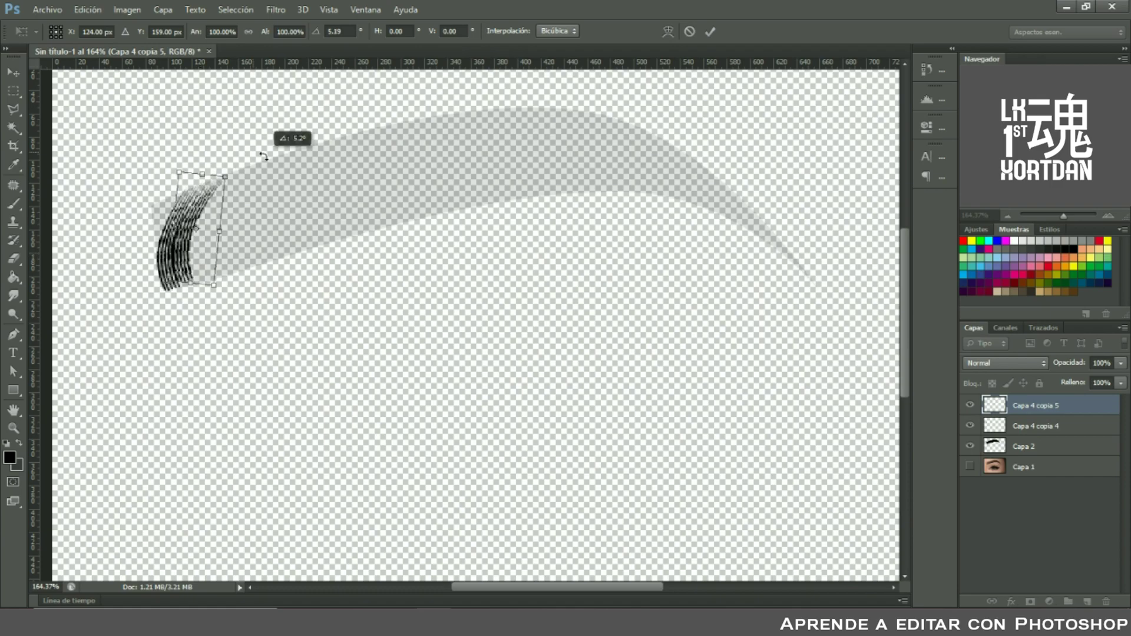
key(Right)
key(Up)
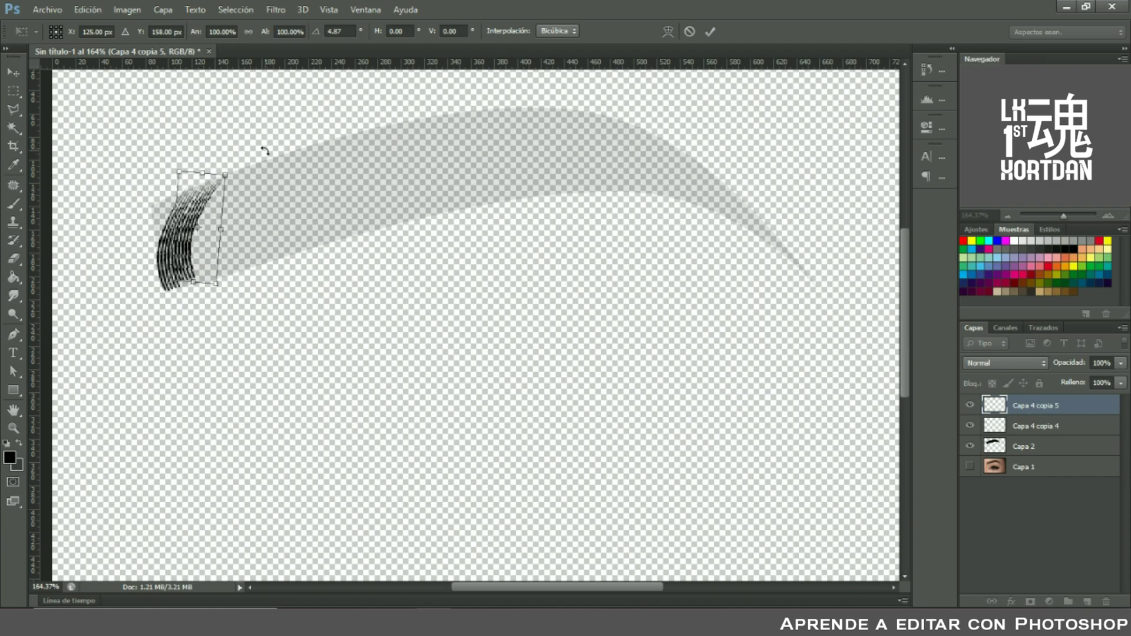
drag(191, 282, 192, 289)
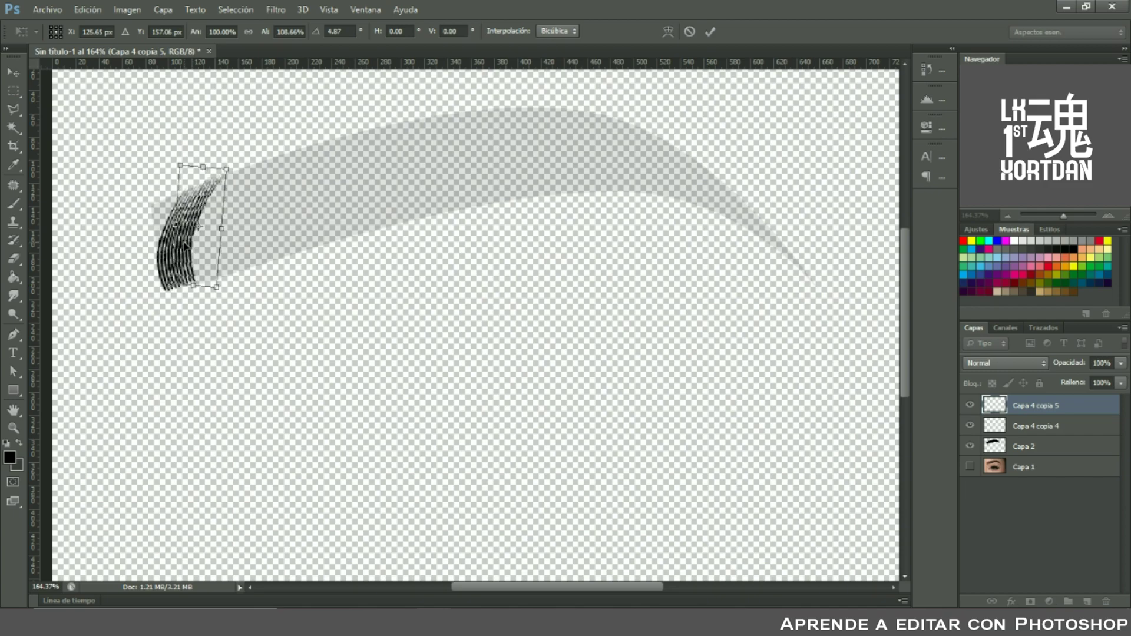
key(Return)
Merge again and place a new copy moved up and rotated to follow the arch
right_click(1032, 429)
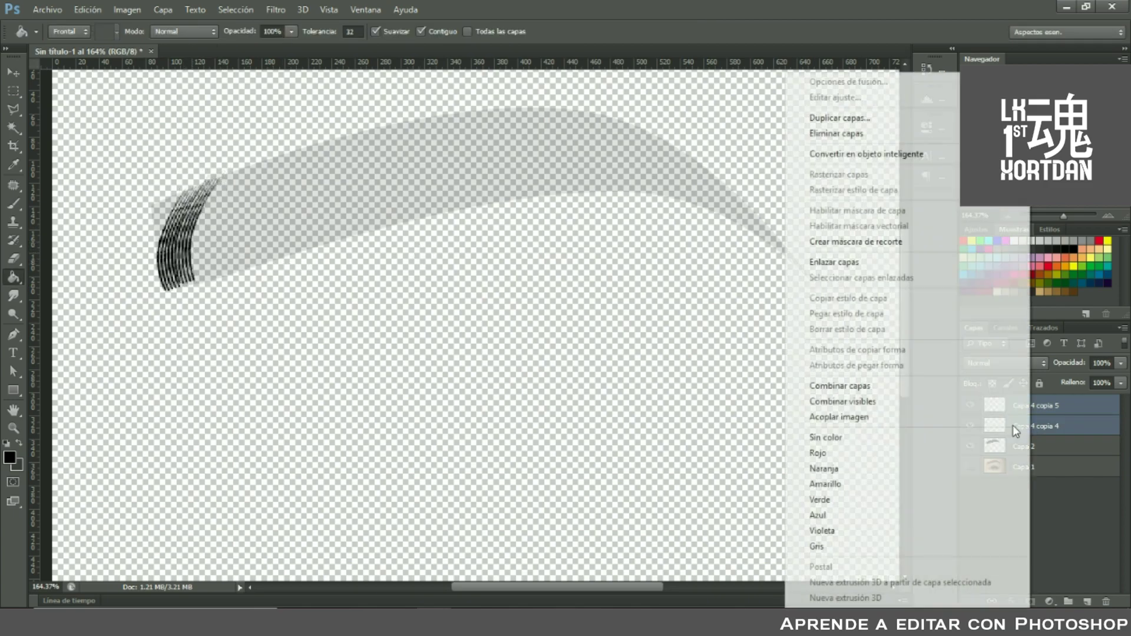
click(866, 397)
key(ctrl+j)
key(ctrl+t)
drag(224, 241, 255, 230)
drag(308, 152, 311, 155)
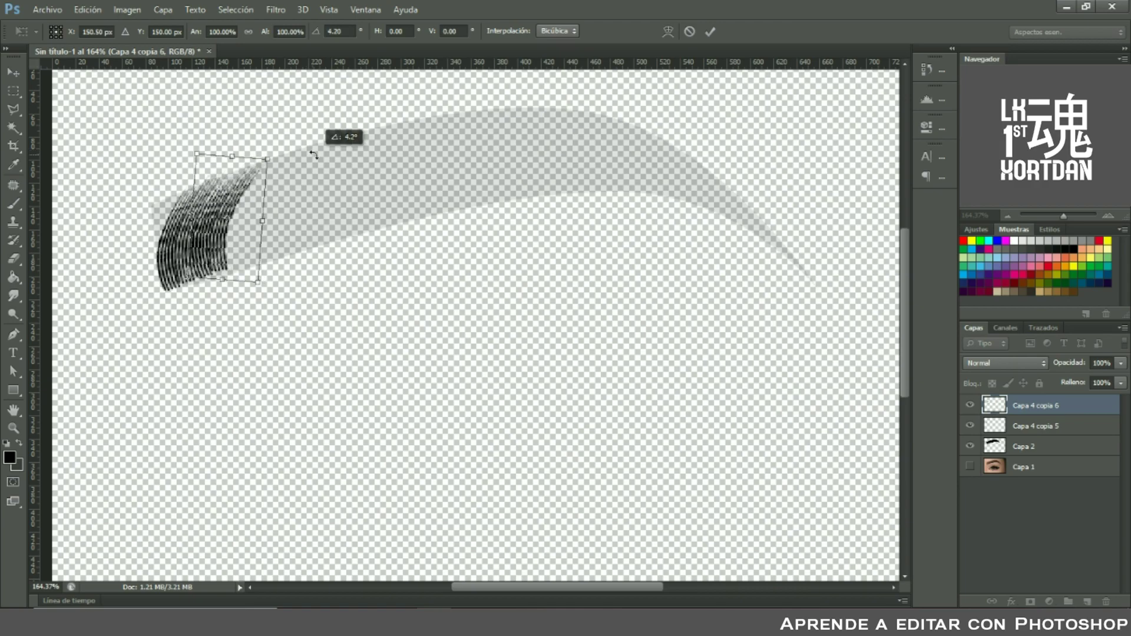
key(Down)
key(Down)
key(Down)
key(Left)
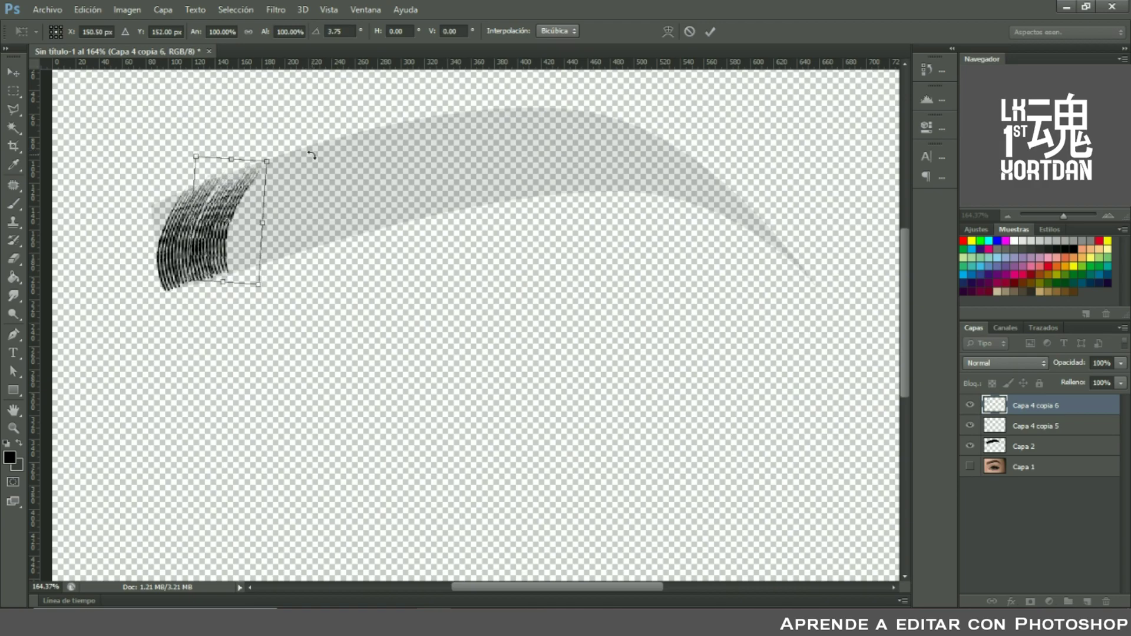
key(Return)
Merge the strokes and set another moved, rotated copy along the brow
right_click(1032, 405)
click(866, 396)
key(ctrl+j)
key(ctrl+t)
drag(354, 277, 362, 295)
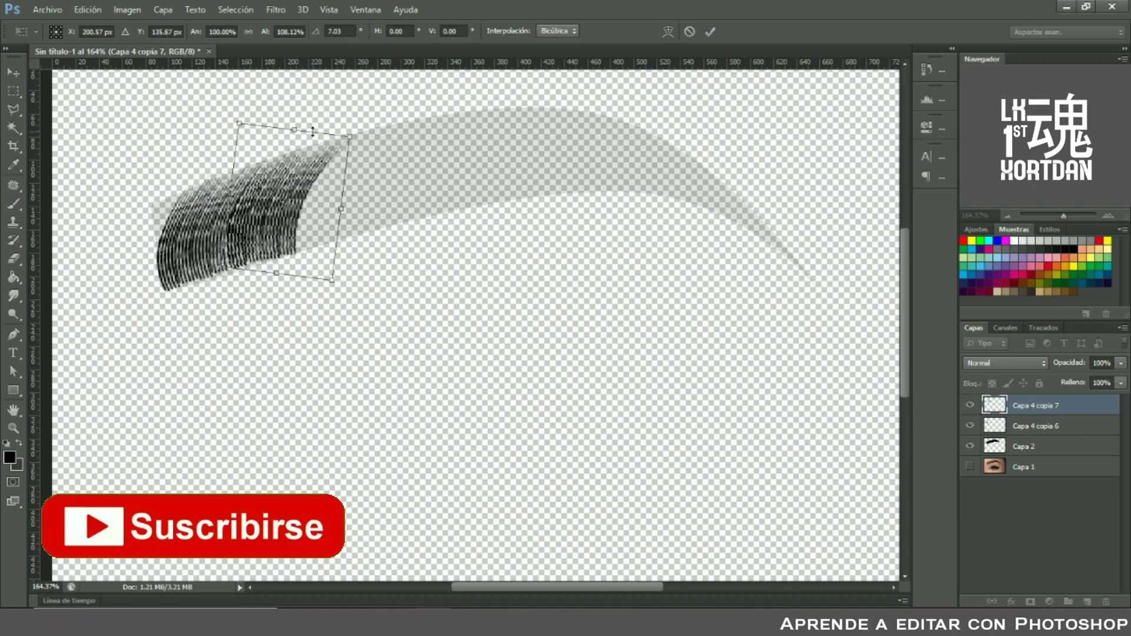
key(Return)
Add two more strand copies moved right and stretched along the arch
key(ctrl+j)
key(ctrl+t)
drag(302, 194, 377, 180)
drag(439, 115, 456, 126)
drag(371, 222, 367, 227)
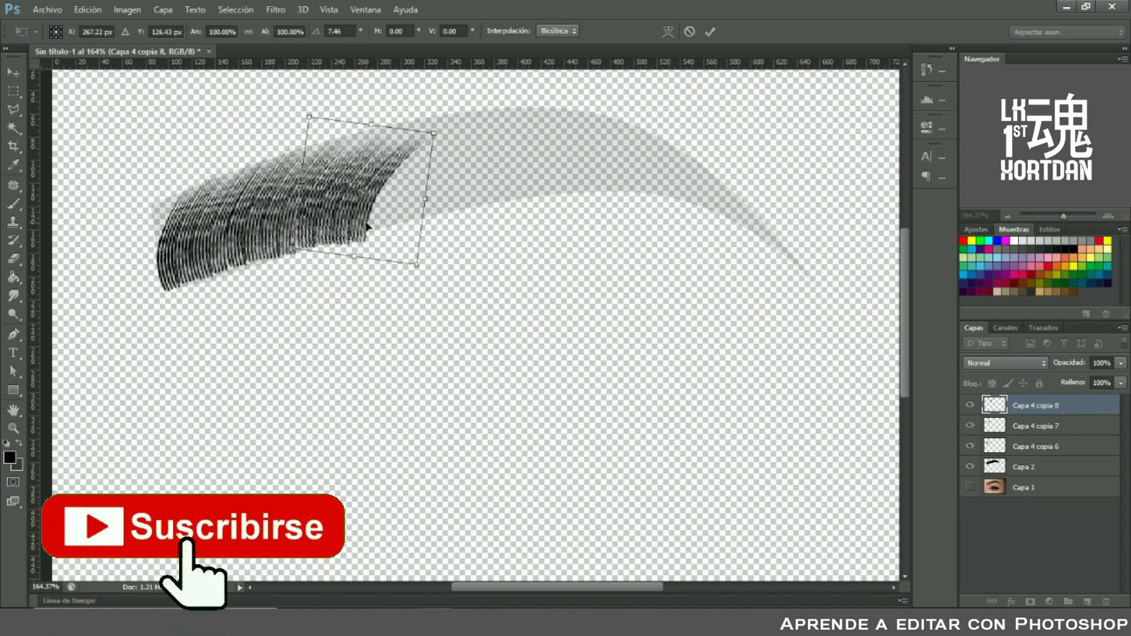
key(Return)
key(ctrl+j)
key(ctrl+t)
drag(391, 118, 578, 108)
mouse_move(480, 167)
mouse_down()
mouse_move(498, 191)
mouse_move(534, 167)
mouse_up()
key(Return)
Place two shortened, tilted strand copies toward the brow peak
key(ctrl+j)
key(ctrl+t)
drag(657, 83, 645, 96)
drag(560, 148, 629, 141)
key(Return)
key(ctrl+j)
key(ctrl+t)
mouse_move(672, 95)
mouse_down()
mouse_move(740, 119)
mouse_move(662, 100)
mouse_up()
drag(647, 157, 646, 161)
key(Return)
Add two warped strand copies bending down into the curved tail
key(ctrl+j)
key(ctrl+t)
mouse_move(724, 132)
mouse_down()
mouse_move(783, 177)
mouse_move(745, 199)
mouse_move(687, 143)
mouse_up()
click(667, 31)
key(Return)
key(ctrl+j)
key(ctrl+t)
drag(803, 197, 815, 207)
right_click(771, 212)
click(803, 315)
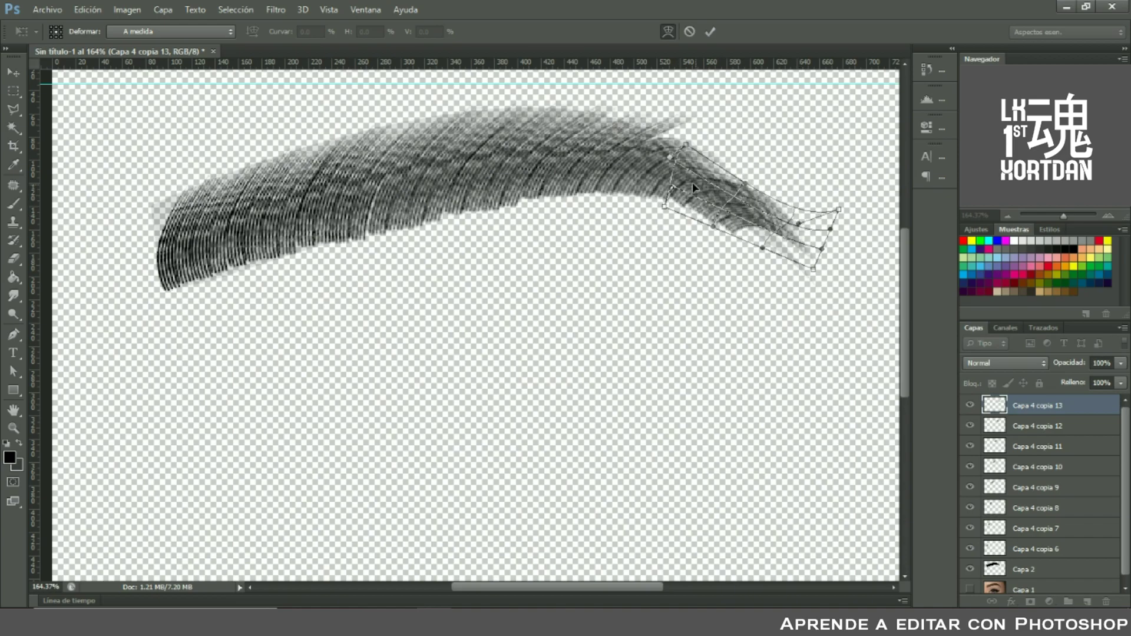
key(Return)
Duplicate one final strand and zoom out to view the whole brow
key(ctrl+j)
key(ctrl+t)
scroll(462, 216, down, 1)
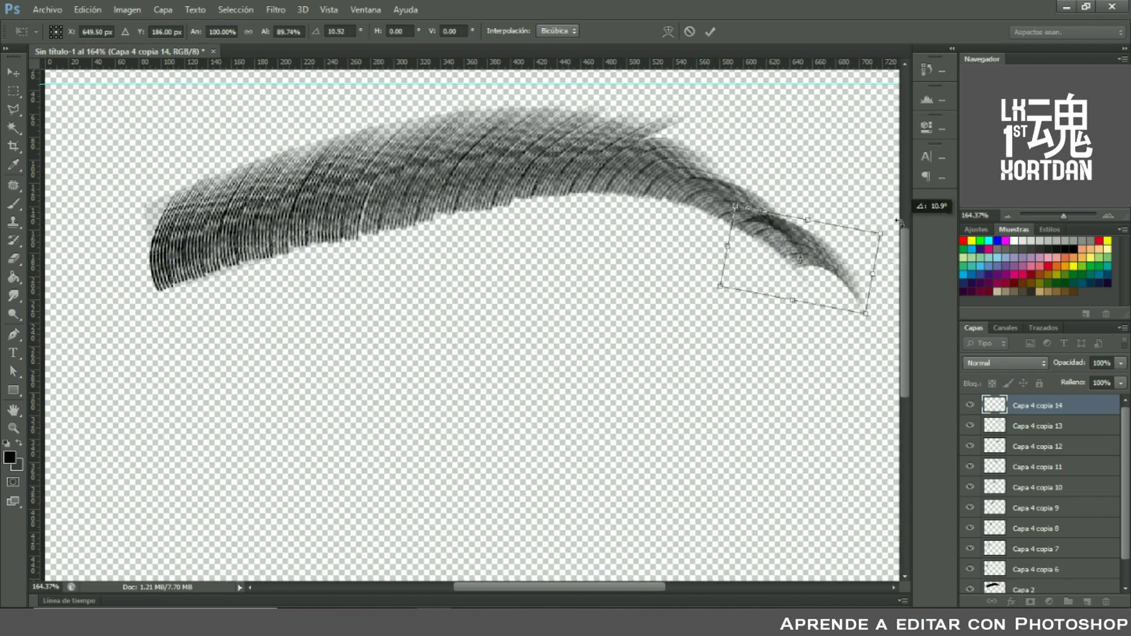
key(Return)
scroll(461, 218, down, 1)
scroll(1052, 434, down, 1)
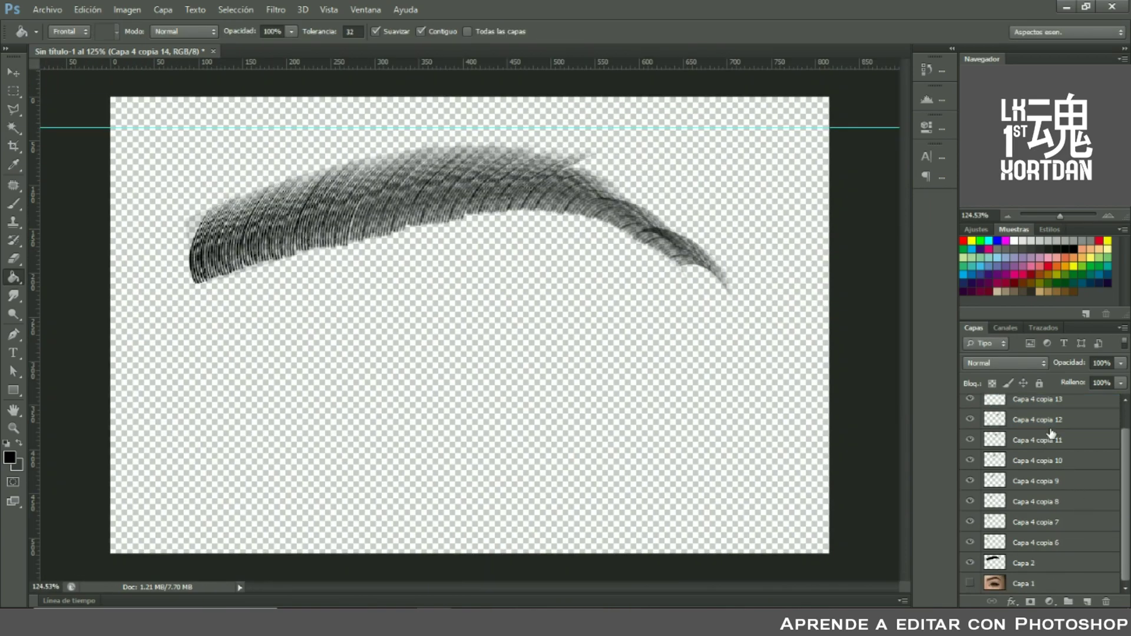
Merge hair-stroke copies 6–13 and load the 'ceja' path as a selection
shift+click(1052, 547)
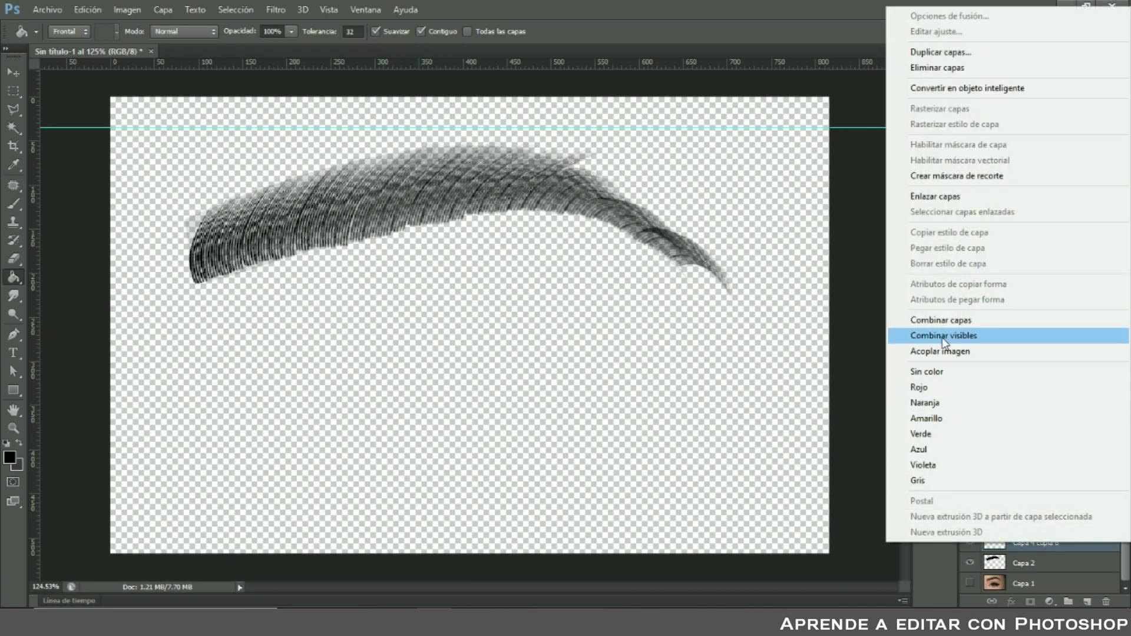
click(945, 321)
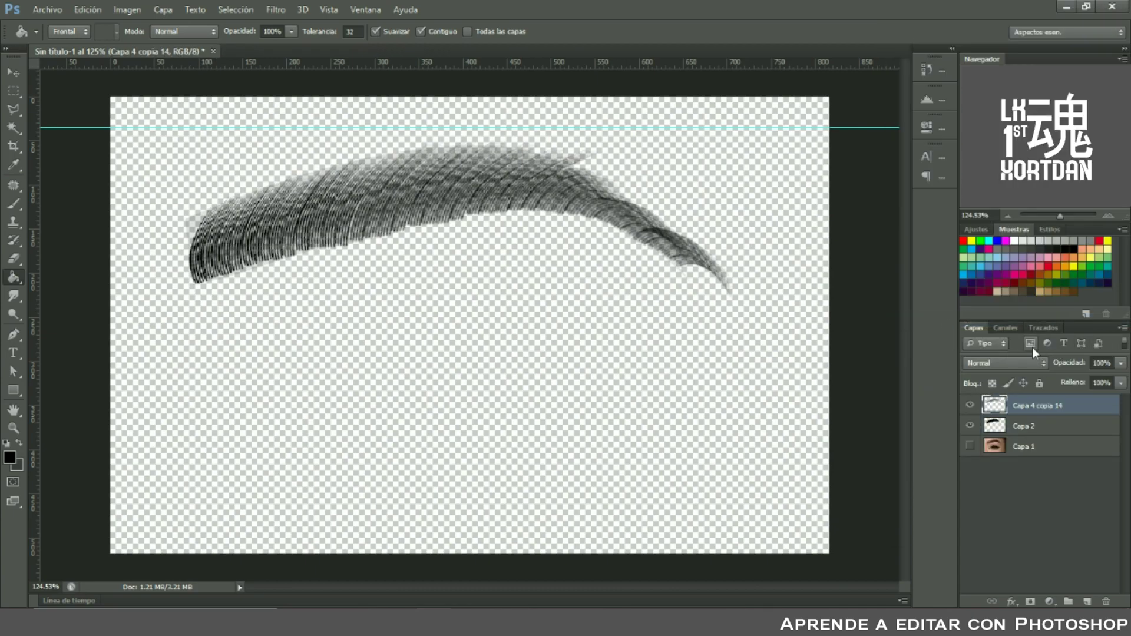
click(1042, 328)
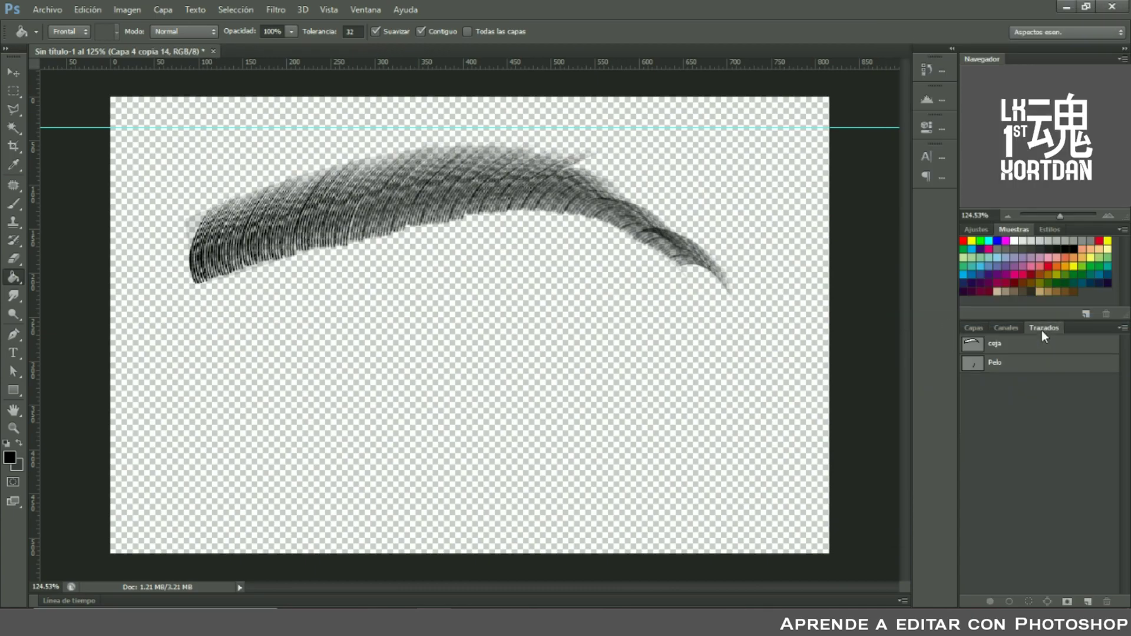
ctrl+click(973, 347)
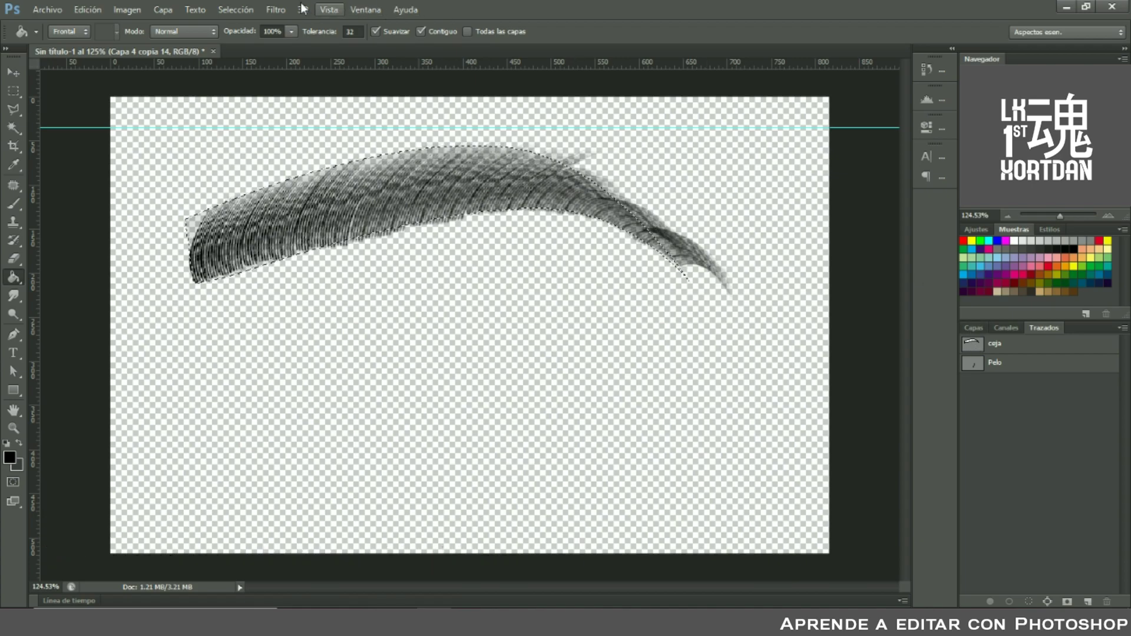
Invert the selection and delete the strokes sticking out past the brow outline
click(236, 9)
click(259, 69)
key(Delete)
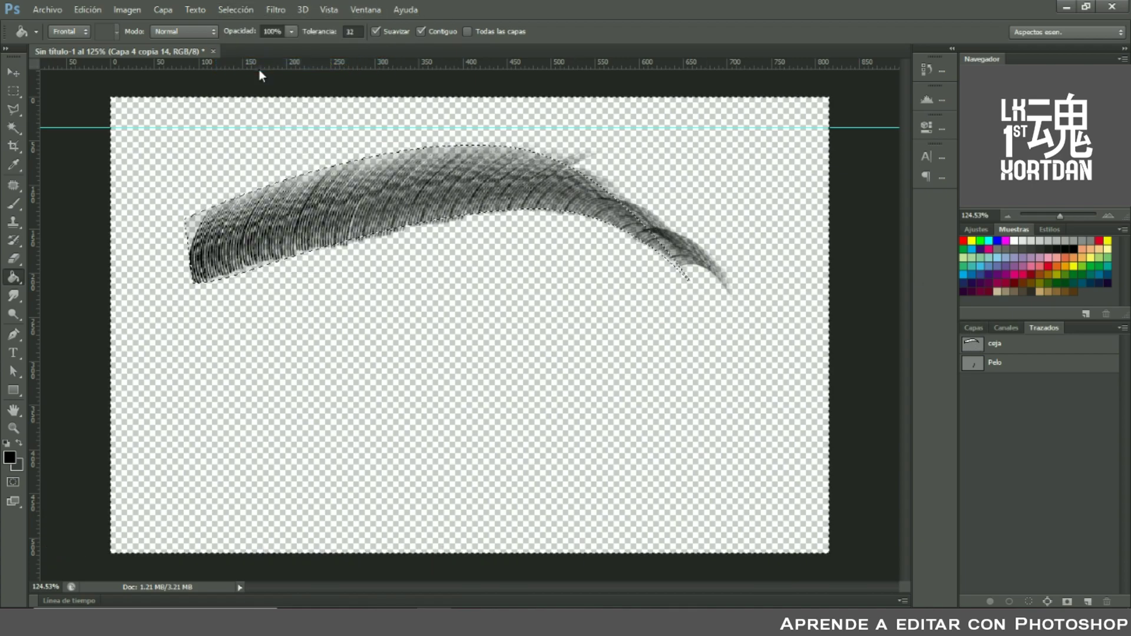
key(ctrl+d)
Outline the brow's left end with the Polygonal Lasso and hide the brown brow layer
key(l)
scroll(290, 256, up, 2)
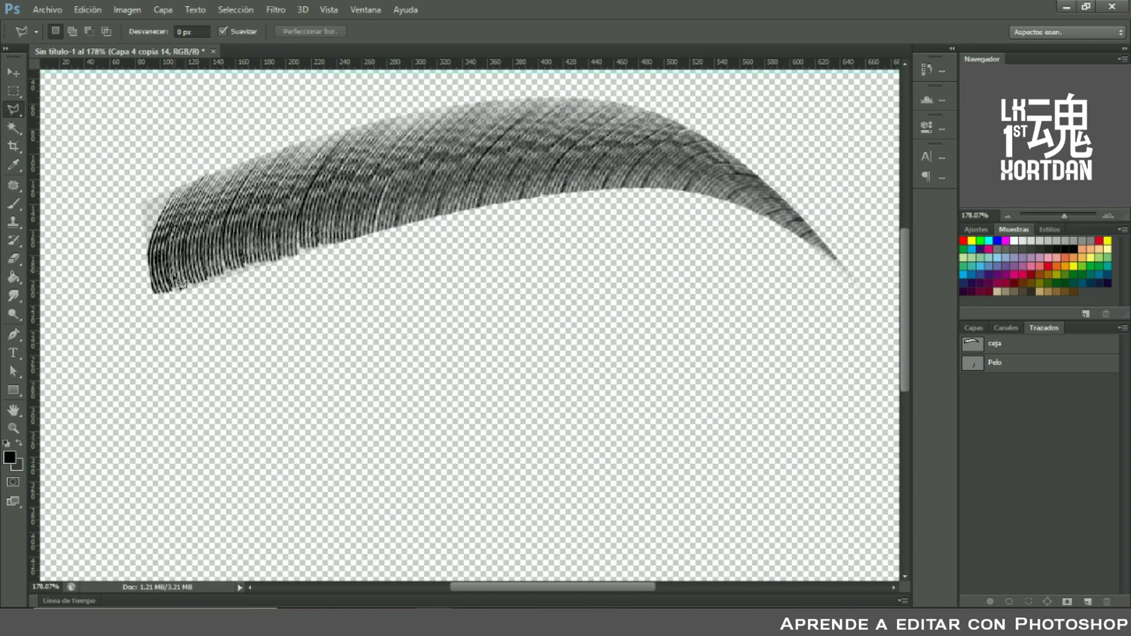
click(175, 294)
click(166, 311)
click(111, 304)
click(136, 135)
click(194, 142)
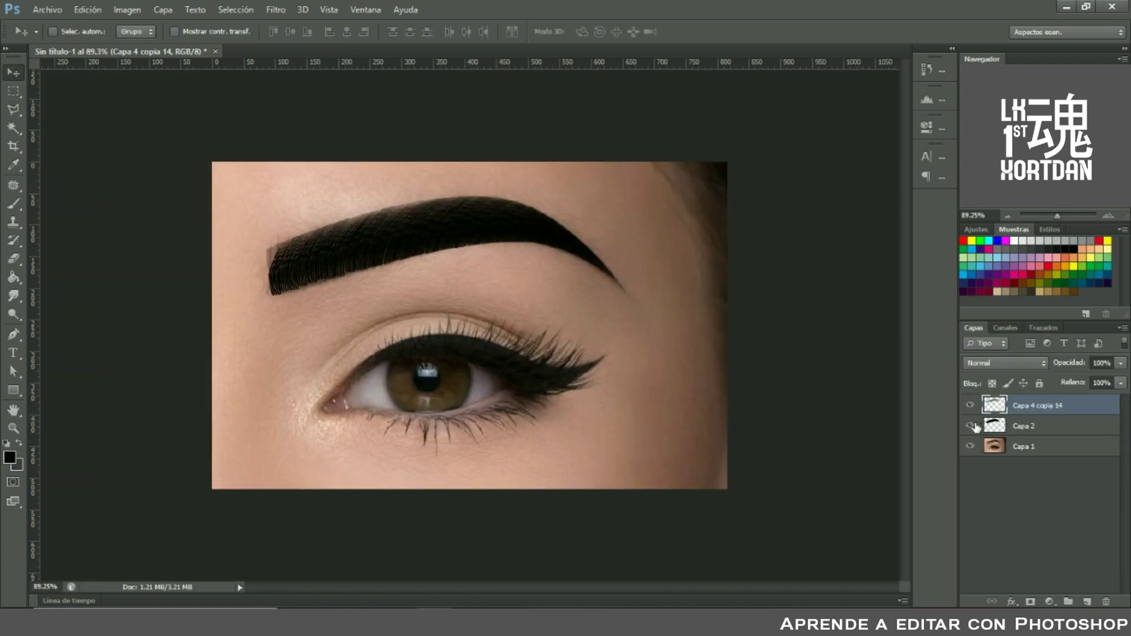
click(969, 425)
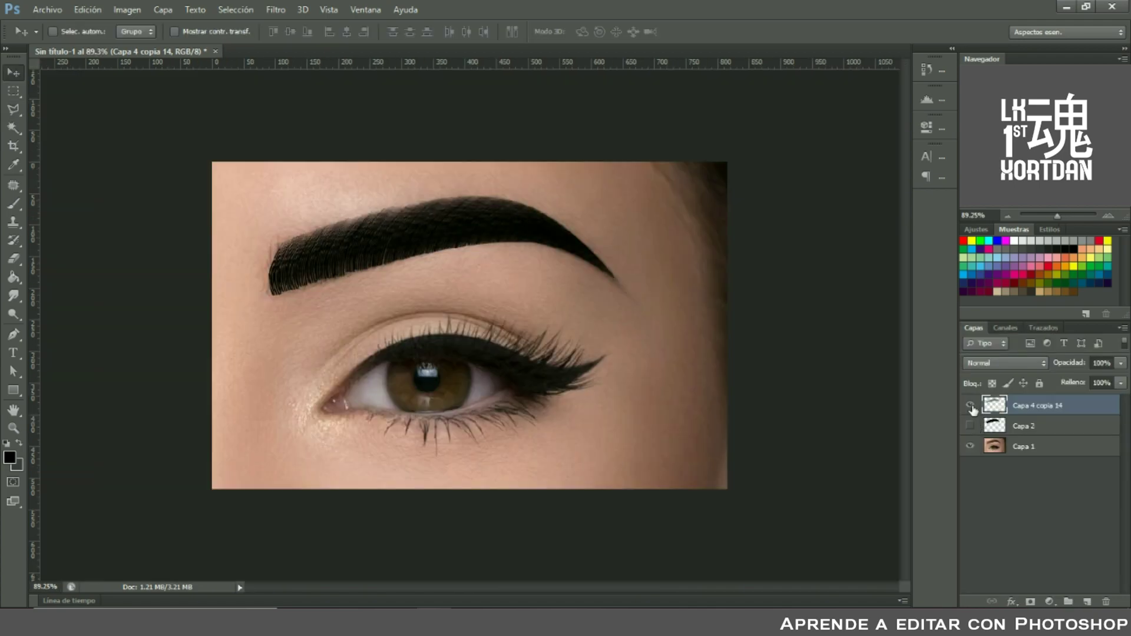
Hide the hair strokes and patch out the main eyebrow with forehead skin
click(970, 404)
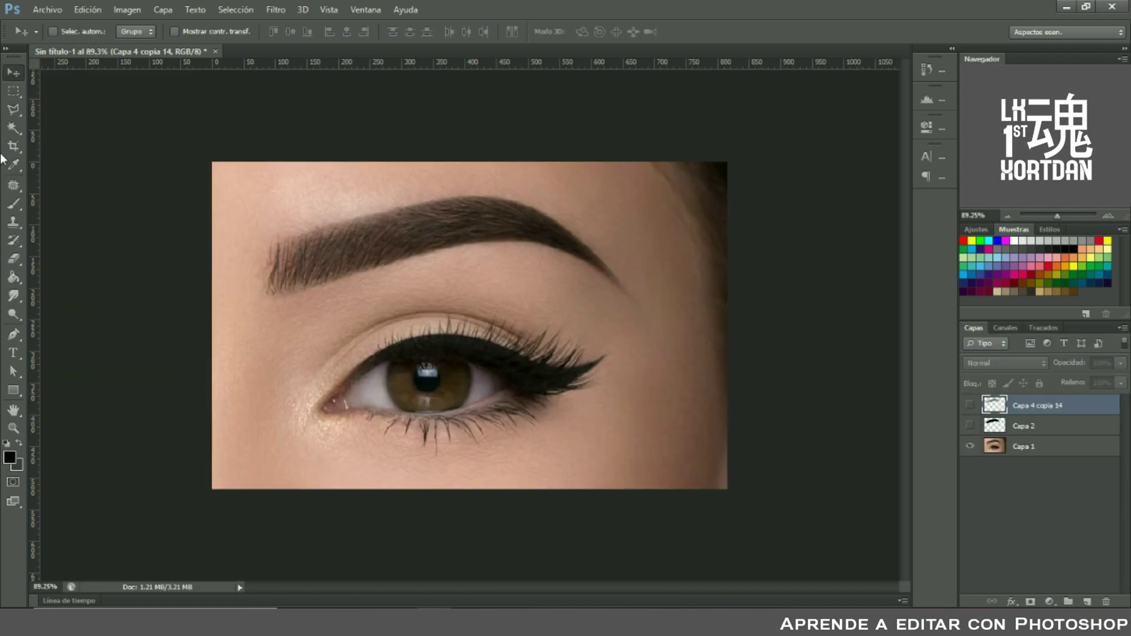
click(13, 185)
mouse_move(306, 219)
mouse_down()
mouse_move(565, 261)
mouse_move(631, 314)
mouse_move(619, 239)
mouse_move(480, 188)
mouse_move(413, 189)
mouse_move(331, 222)
mouse_up()
drag(442, 198, 399, 215)
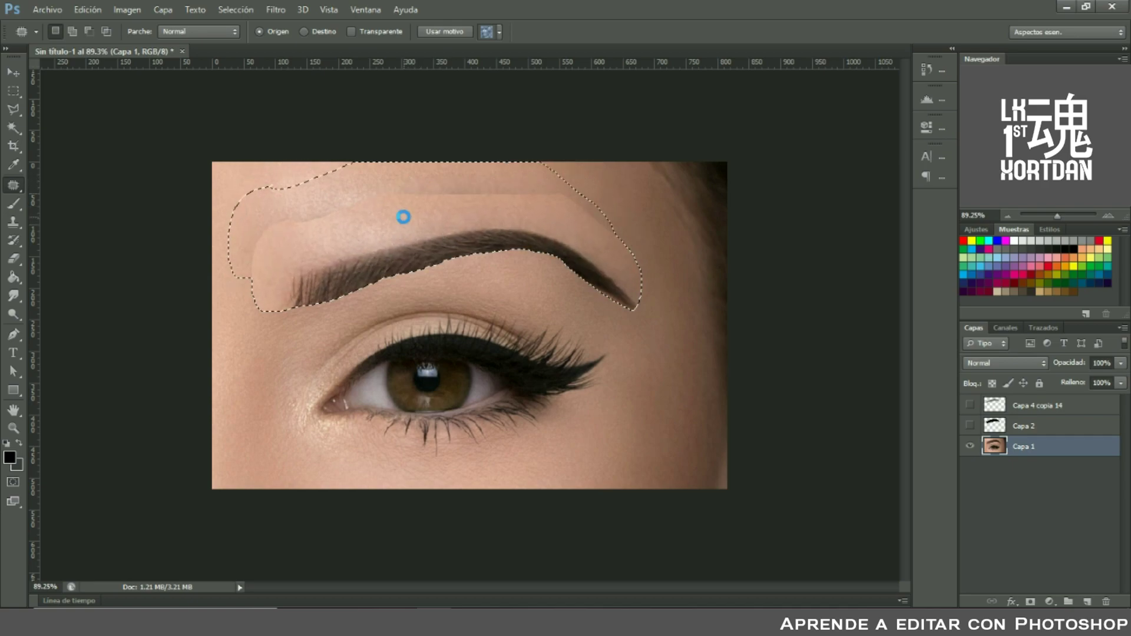
key(ctrl+d)
Patch the leftover brow traces and shading, then show the Capa 2 brow shape again
mouse_move(619, 320)
mouse_down()
mouse_move(595, 260)
mouse_move(469, 185)
mouse_move(538, 252)
mouse_up()
key(ctrl+d)
drag(513, 218, 633, 454)
drag(489, 195, 483, 187)
drag(385, 248, 623, 485)
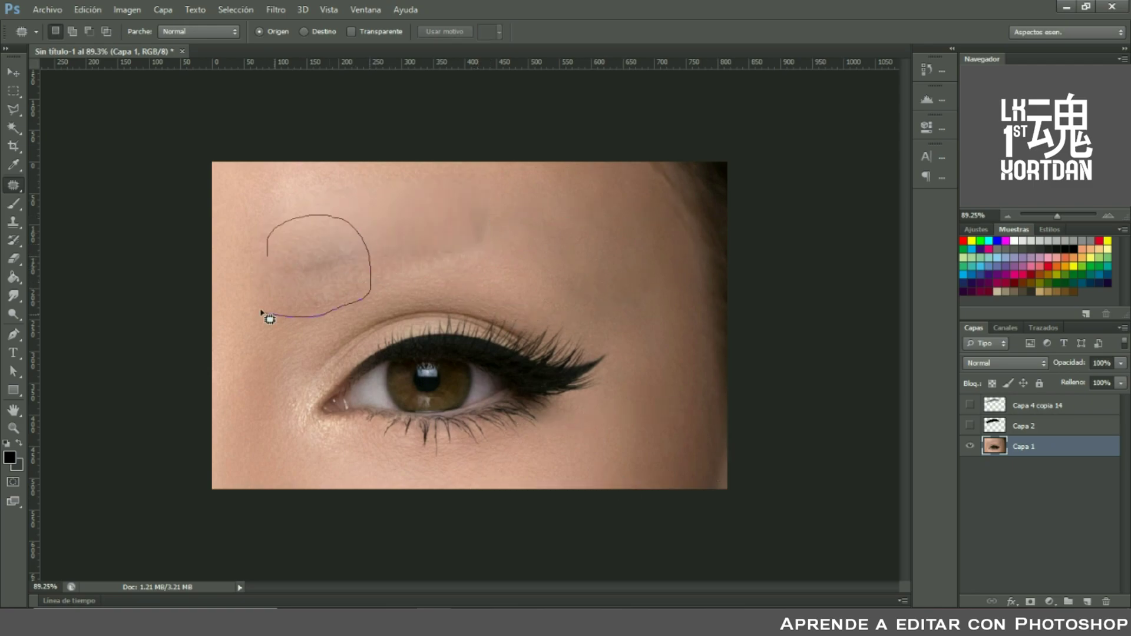
drag(342, 218, 365, 224)
drag(383, 268, 459, 235)
key(ctrl+d)
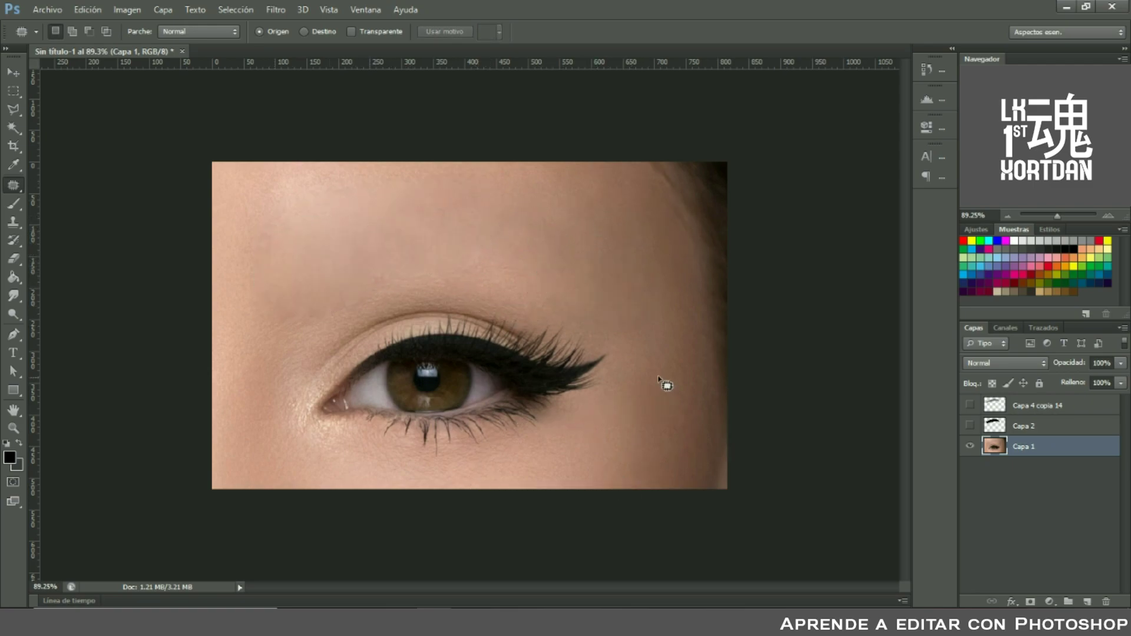
click(970, 425)
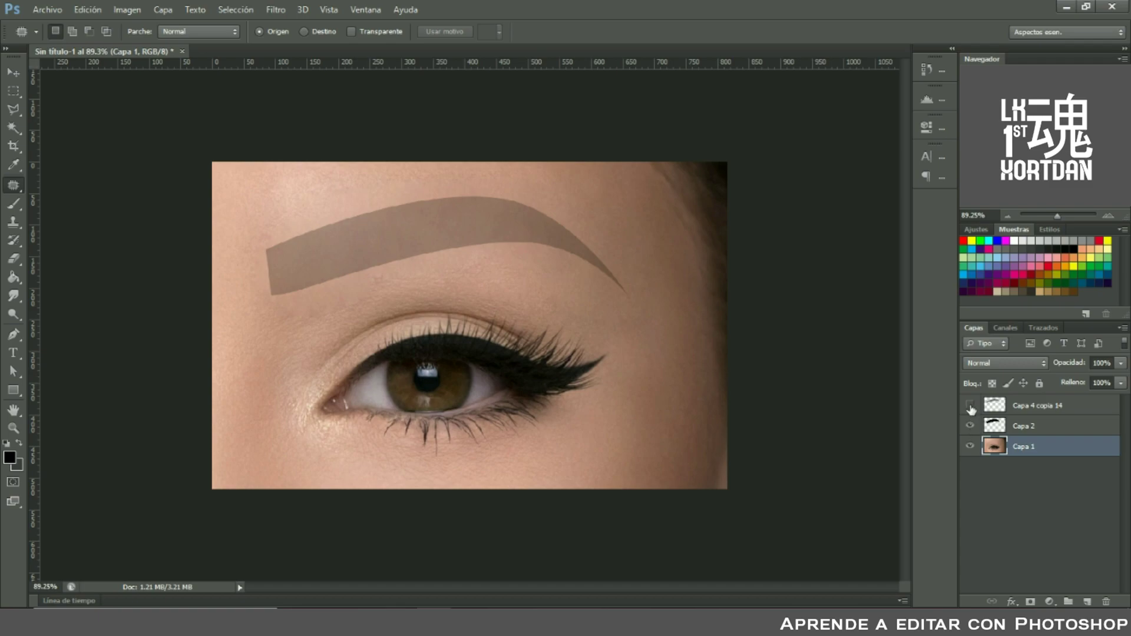
Show Capa 4 copia 14 over the brow shape and set its fill to 60%
click(970, 406)
click(1037, 405)
click(1120, 383)
drag(1119, 399, 1113, 401)
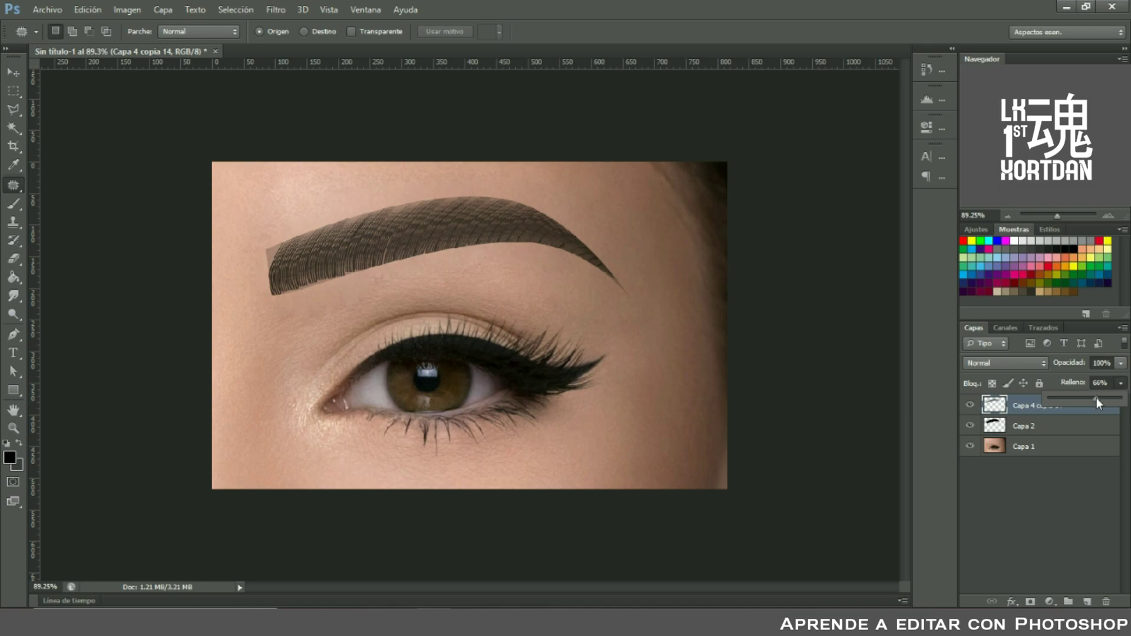
drag(1091, 398, 1092, 398)
Erase the hard left end of Capa 2 with the Eraser, then zoom out
key(e)
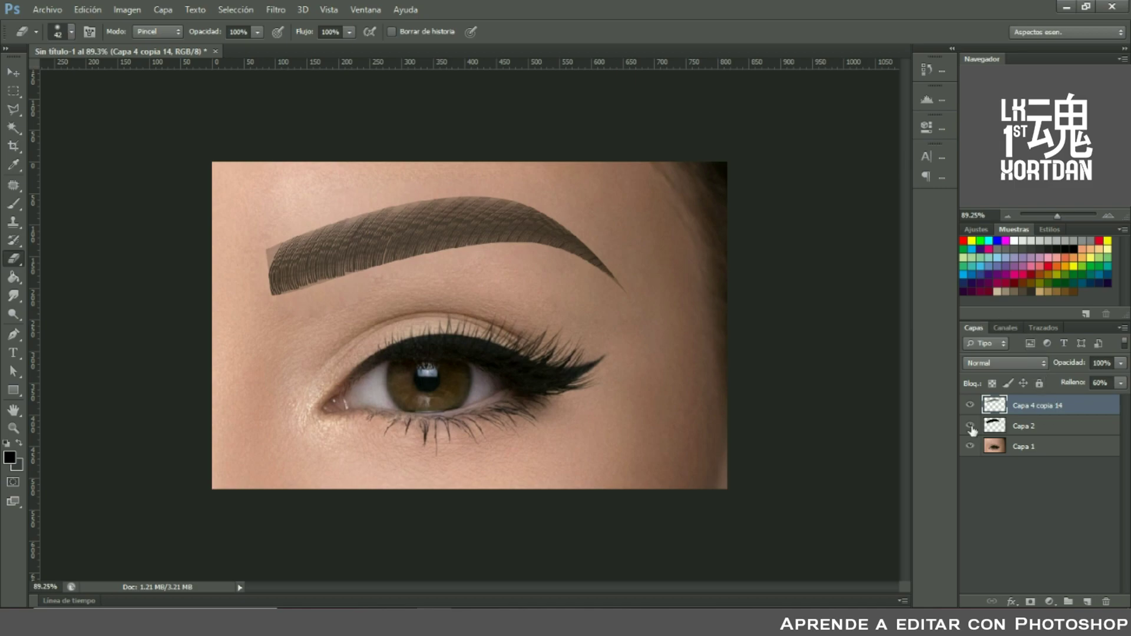
click(1077, 435)
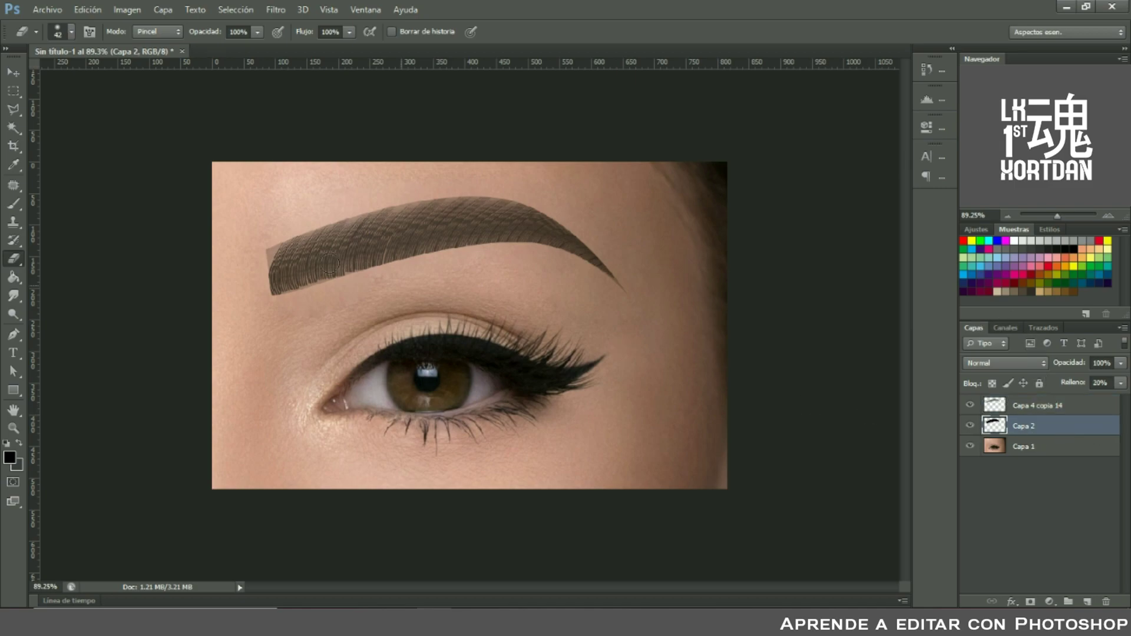
mouse_move(268, 238)
mouse_down()
mouse_move(263, 255)
mouse_move(270, 245)
mouse_up()
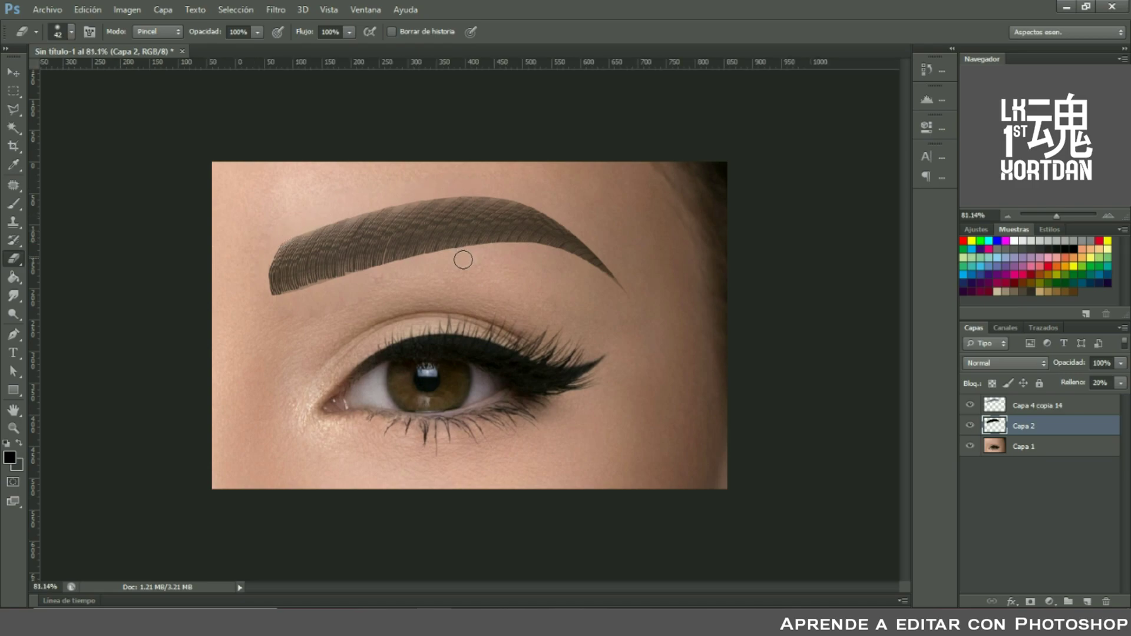
scroll(471, 277, down, 1)
scroll(480, 298, down, 2)
scroll(484, 303, down, 2)
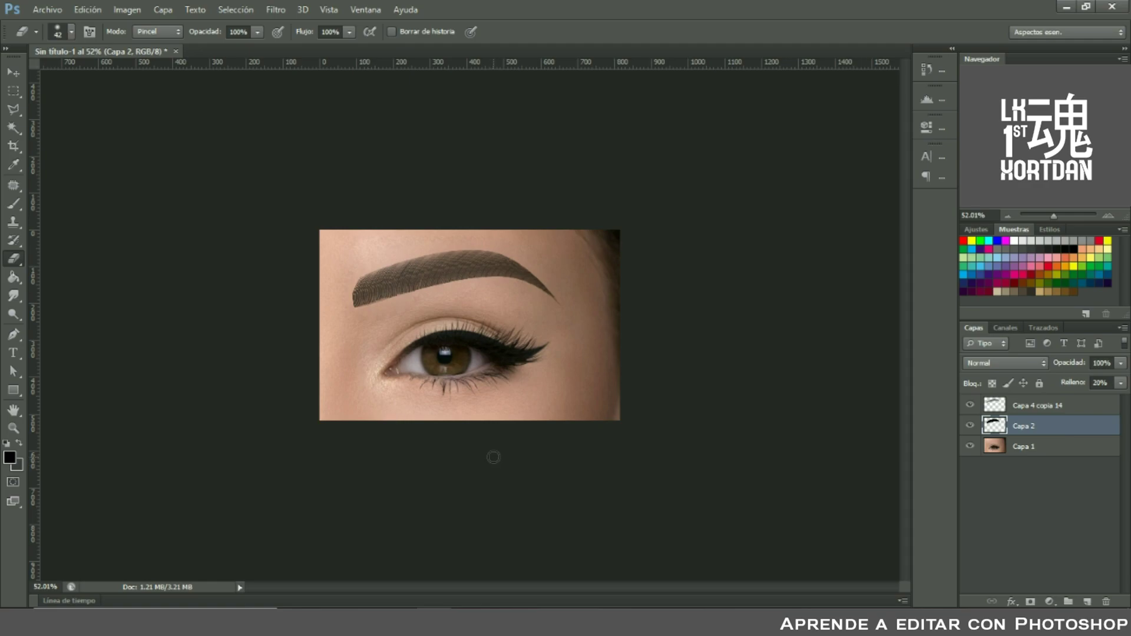
Duplicate both brow layers, hide the originals, merge the copies, and load their selection
ctrl+click(1025, 406)
key(ctrl+j)
drag(970, 445, 969, 467)
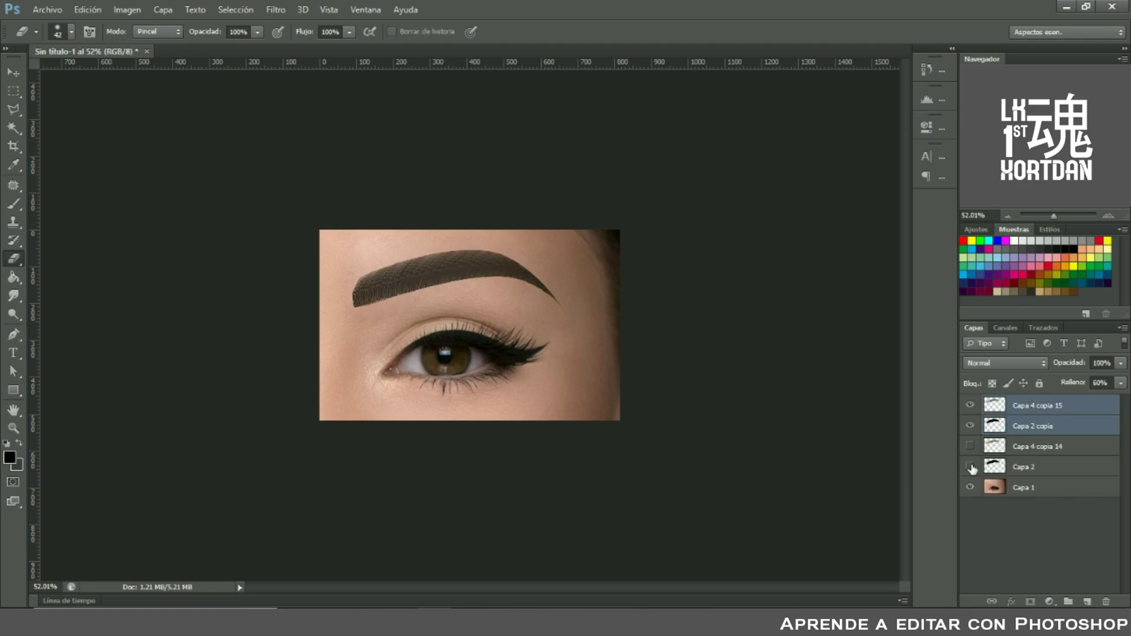
right_click(1047, 439)
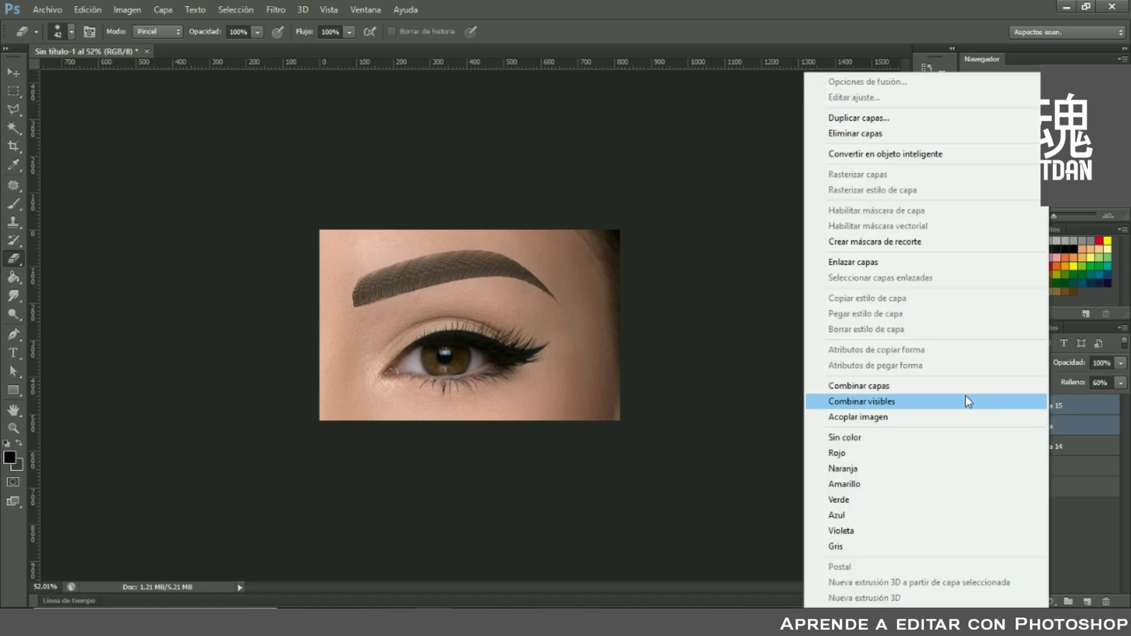
click(874, 387)
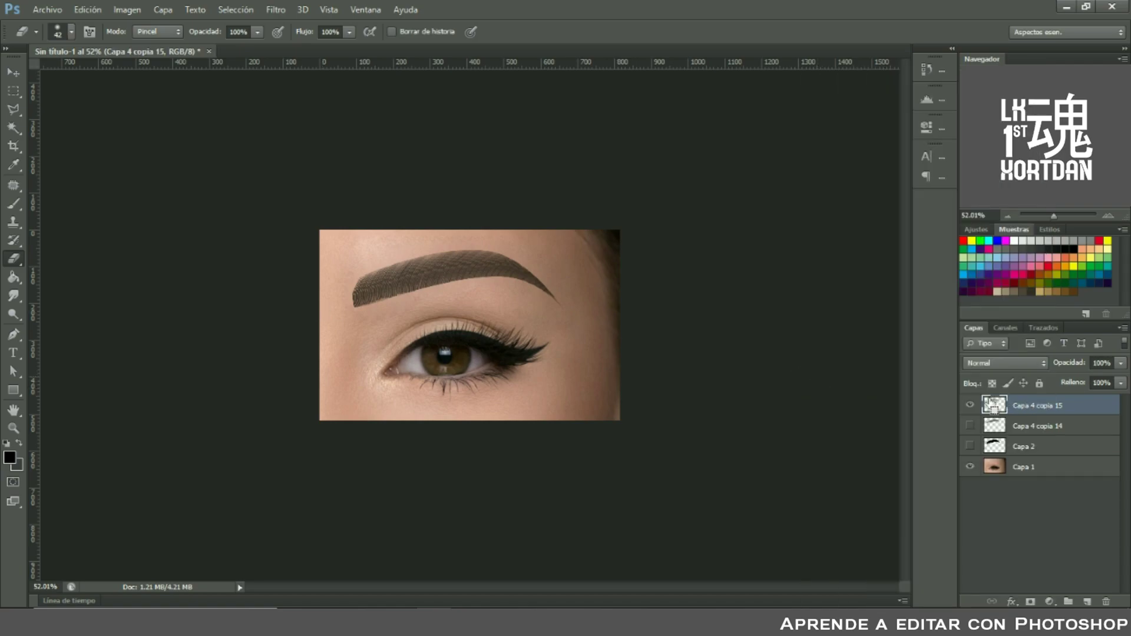
ctrl+click(993, 404)
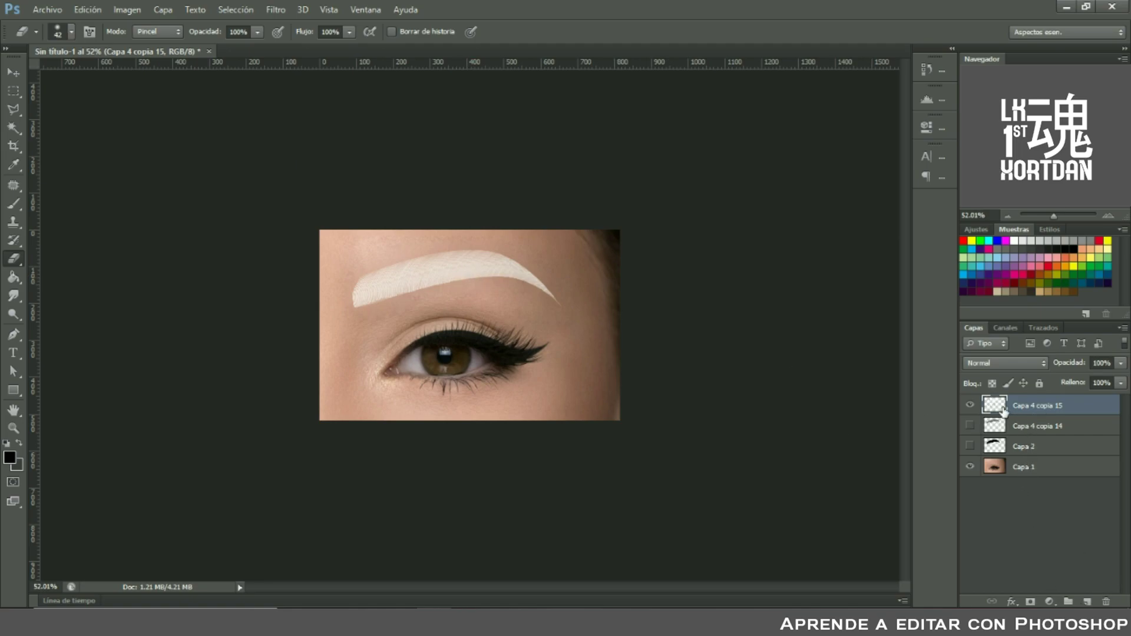
Add new layer Capa 3 beneath the brow and fill it black with the Paint Bucket
click(1053, 427)
click(1088, 602)
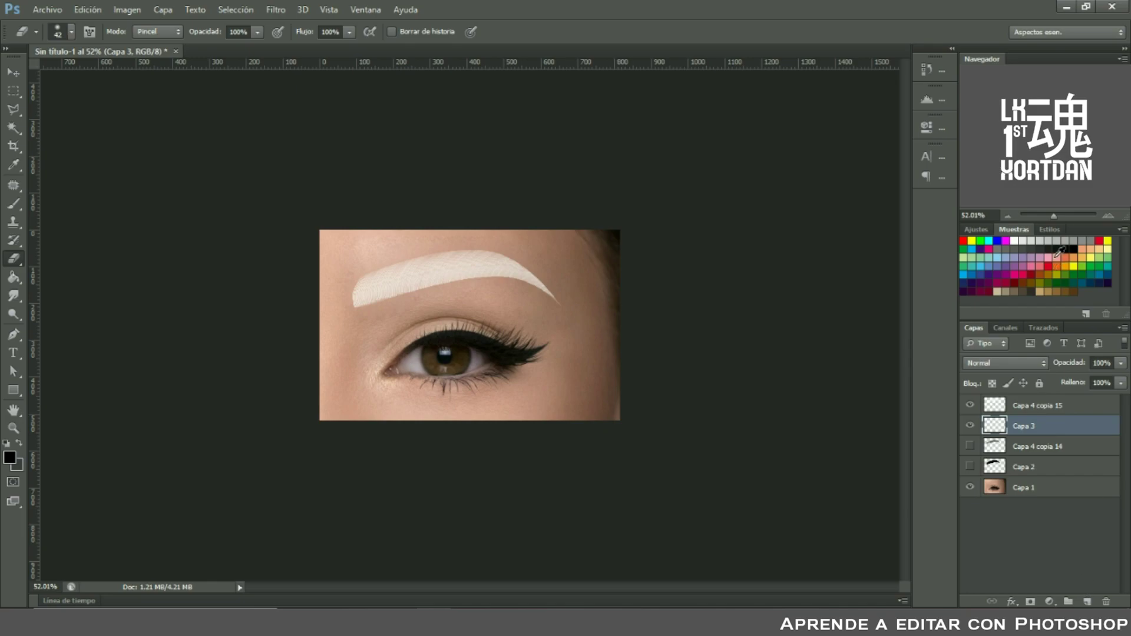
click(13, 277)
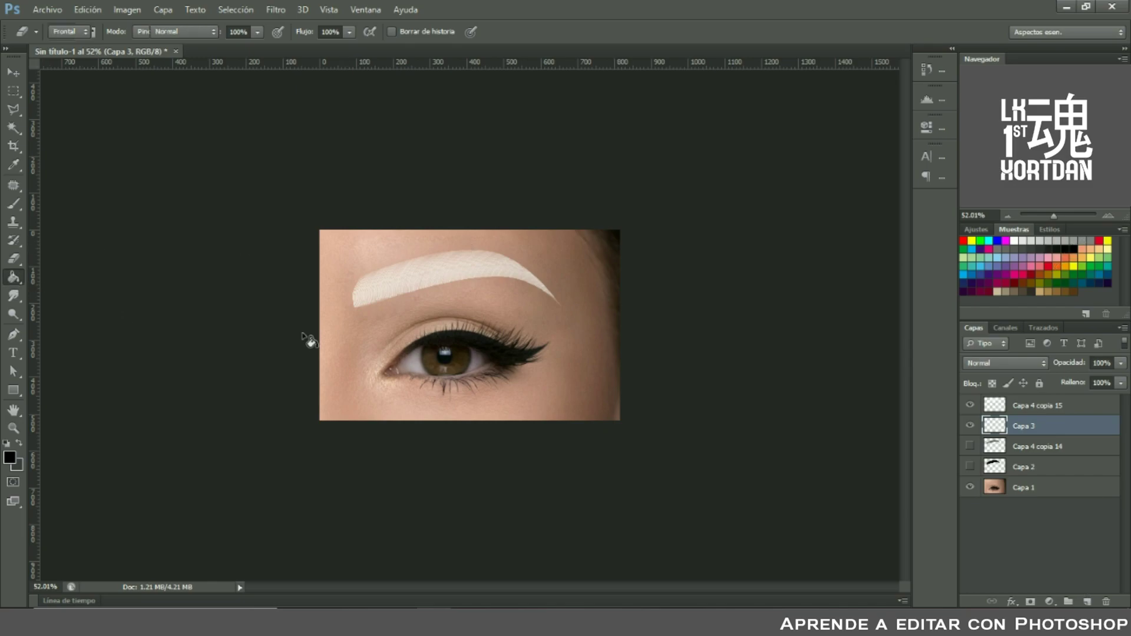
click(358, 343)
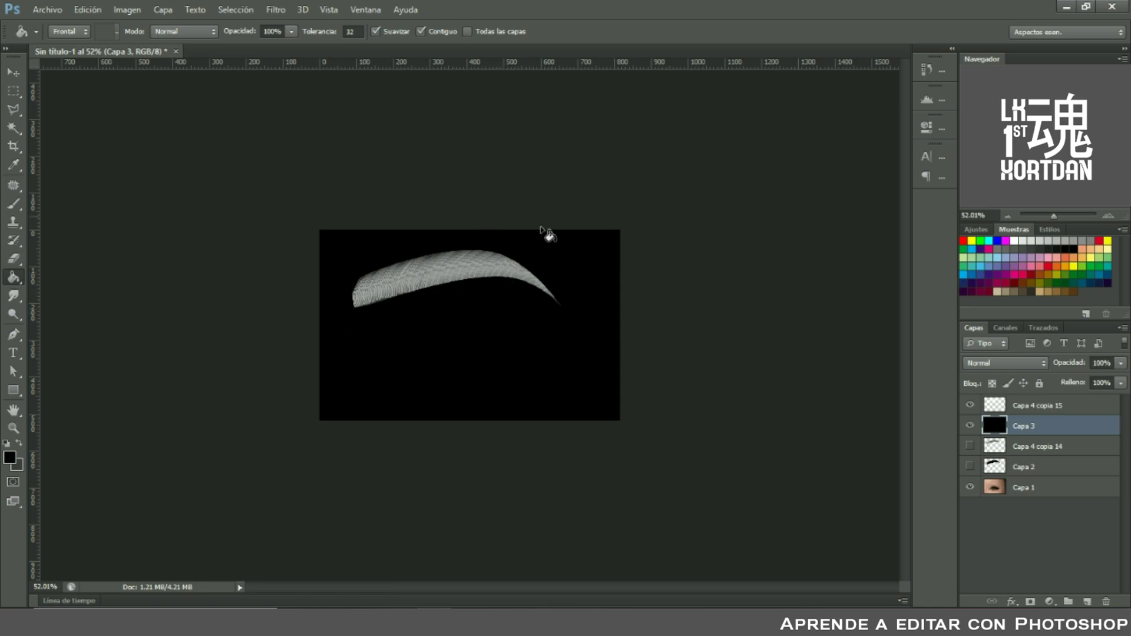
scroll(451, 309, up, 5)
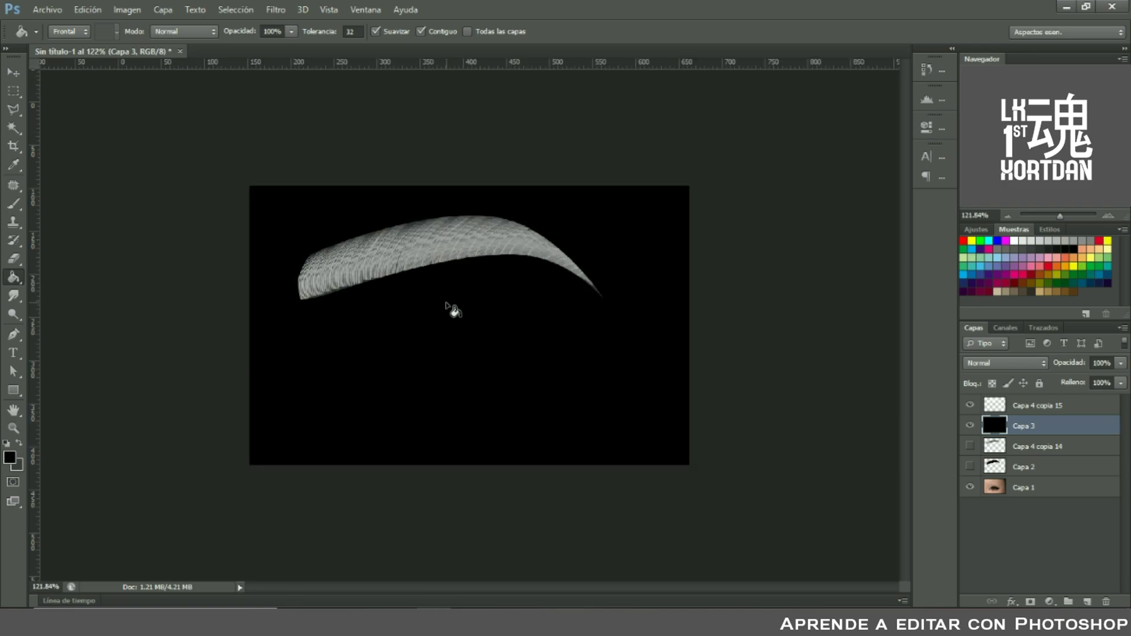
scroll(454, 309, up, 1)
scroll(471, 282, up, 1)
scroll(530, 236, up, 1)
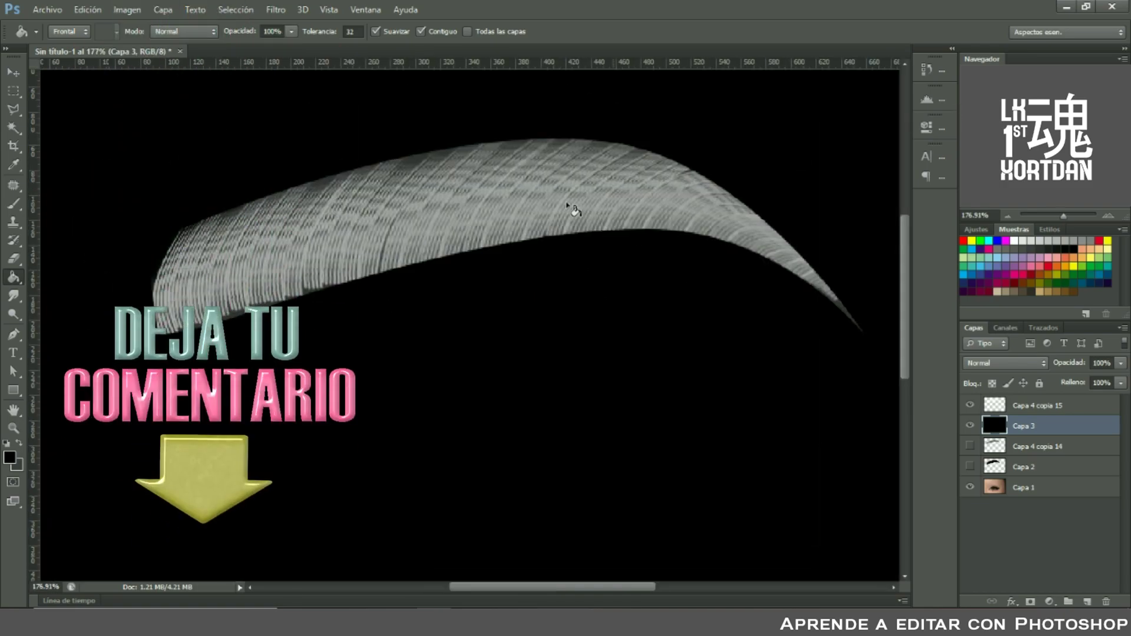